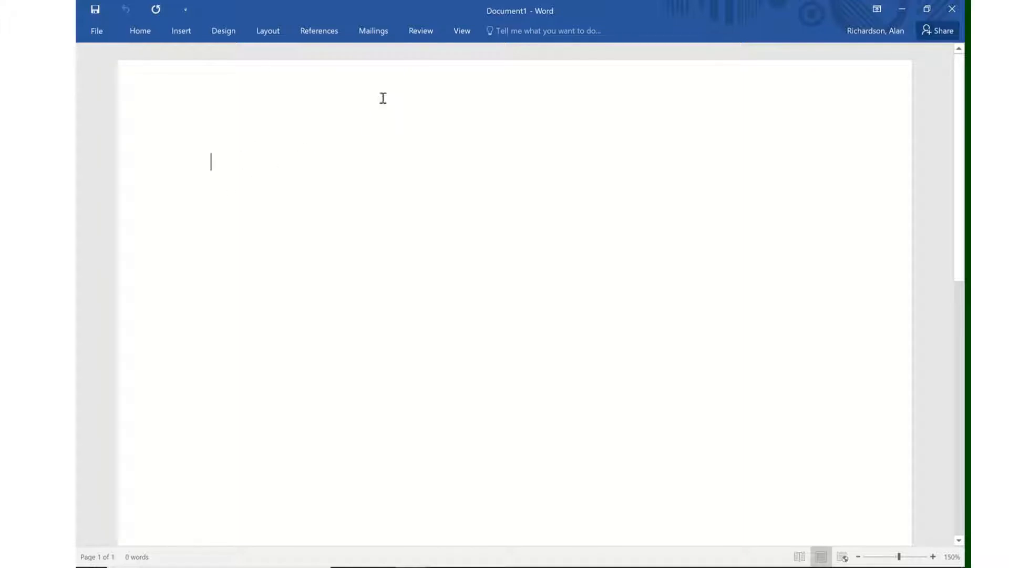
Step: Insert a Simple Text Box from the built-in text box gallery
{"action": "left_click", "coordinate": [181, 33]}
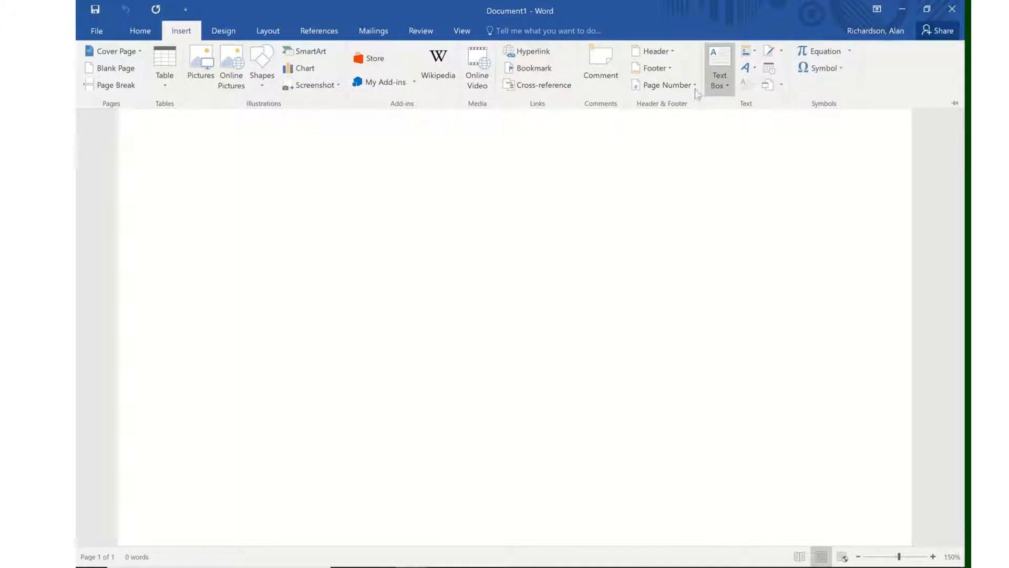
{"action": "left_click", "coordinate": [723, 75]}
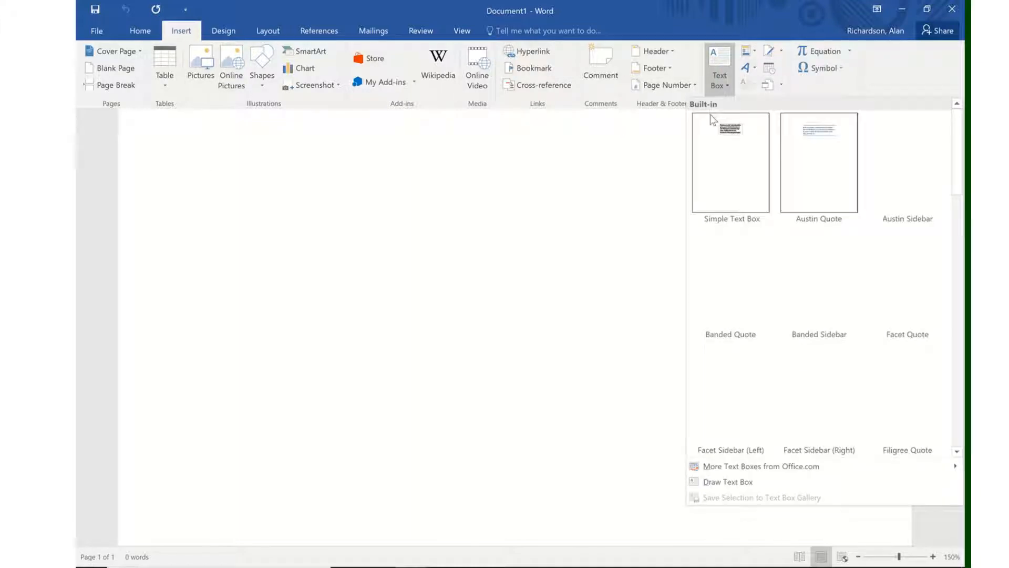
{"action": "left_click", "coordinate": [729, 140]}
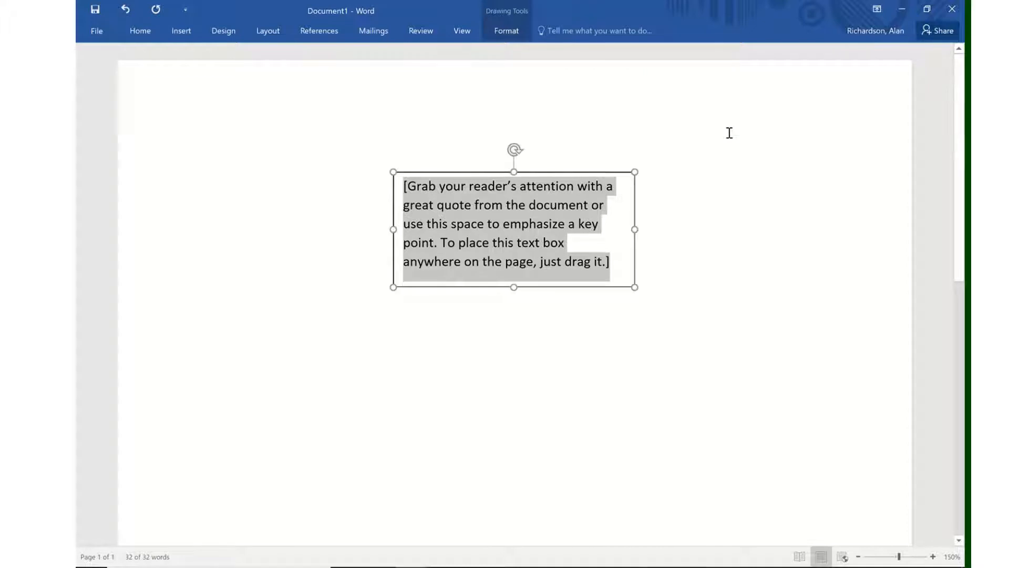
Step: Replace the text box placeholder with "? g B = 2 mol B 10.811 g B", leaving a gap before 10.811
{"action": "type", "text": "?"}
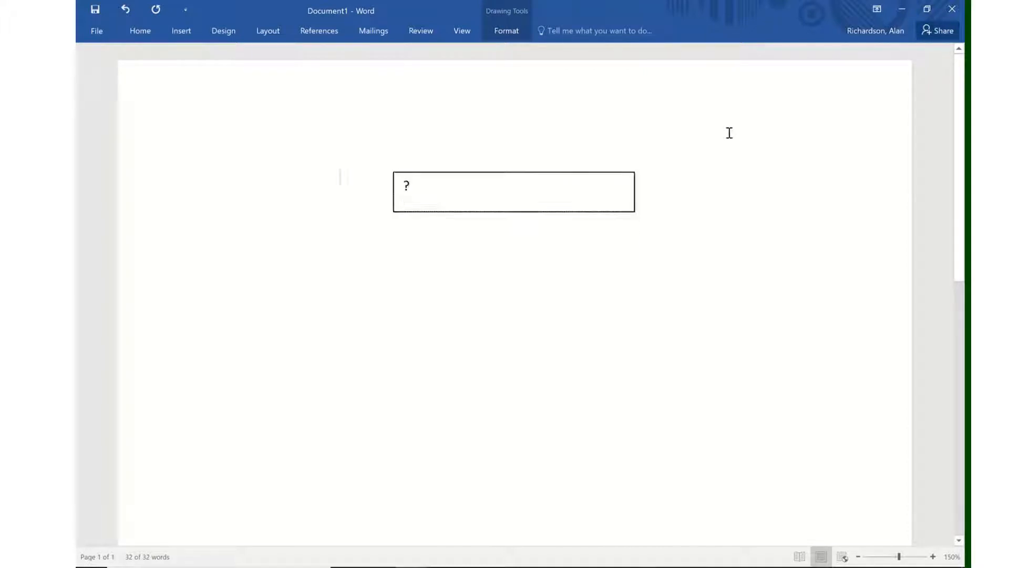
{"action": "type", "text": " g"}
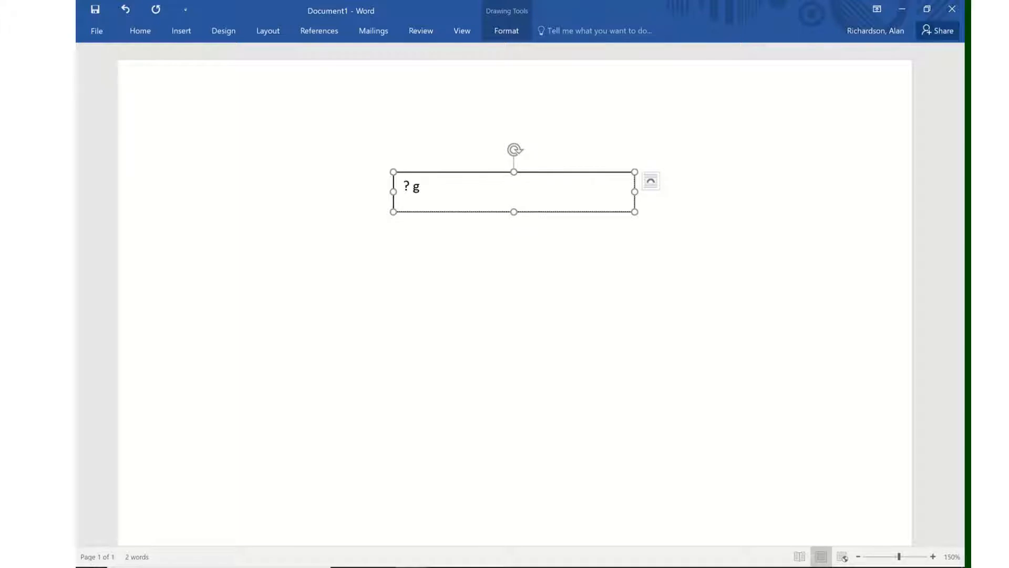
{"action": "type", "text": "b"}
{"action": "key", "text": "BackSpace"}
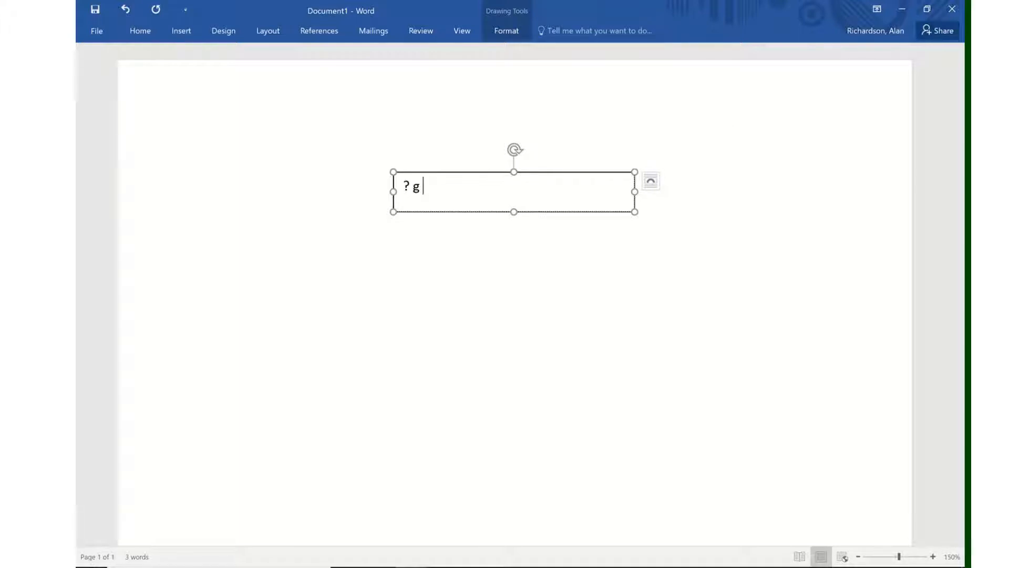
{"action": "type", "text": "B"}
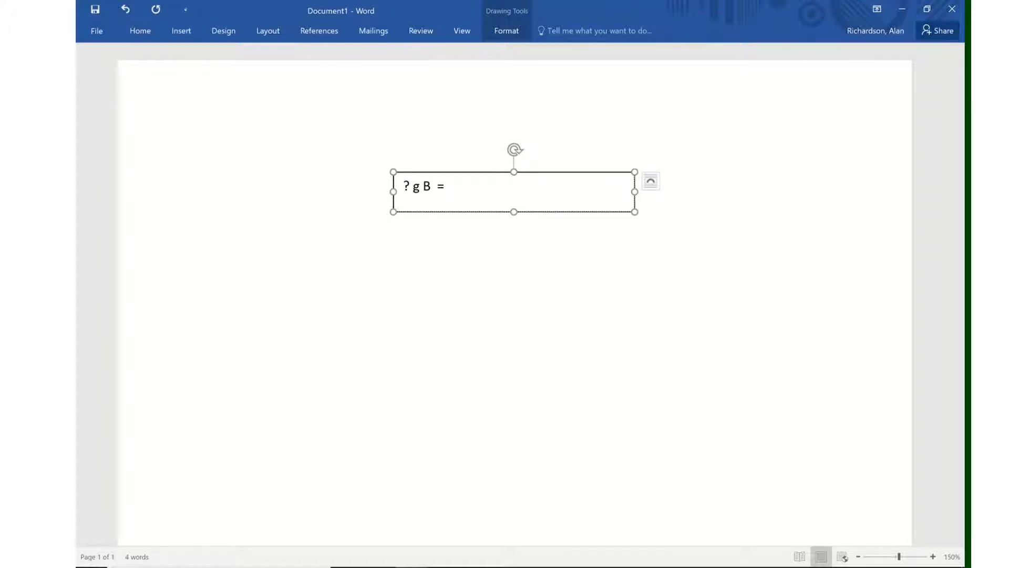
{"action": "type", "text": " = 2 mol B 10."}
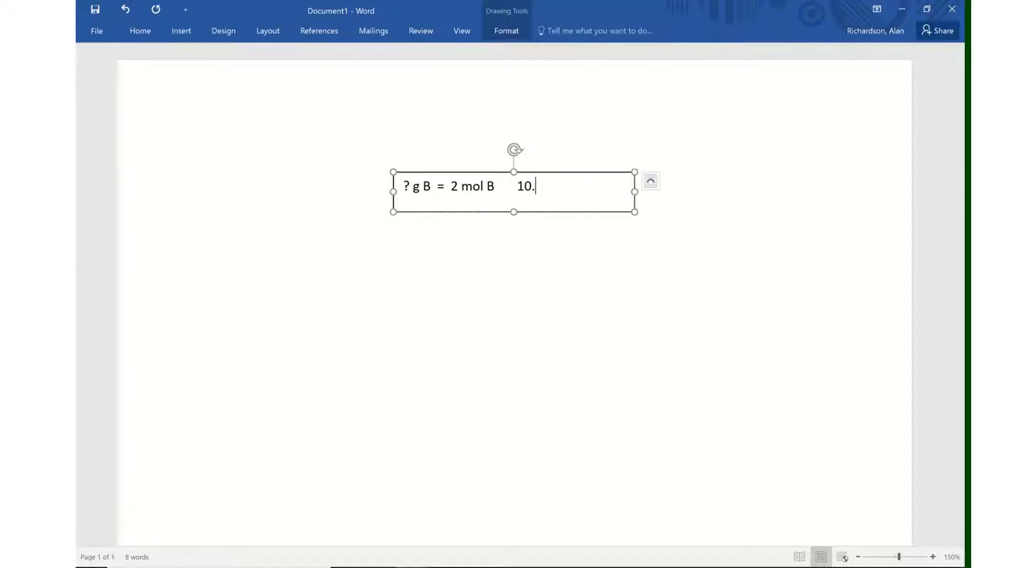
{"action": "type", "text": "811 g B"}
Step: Add a second line reading "1 mol B" aligned beneath "10.811 g B"
{"action": "key", "text": "Return"}
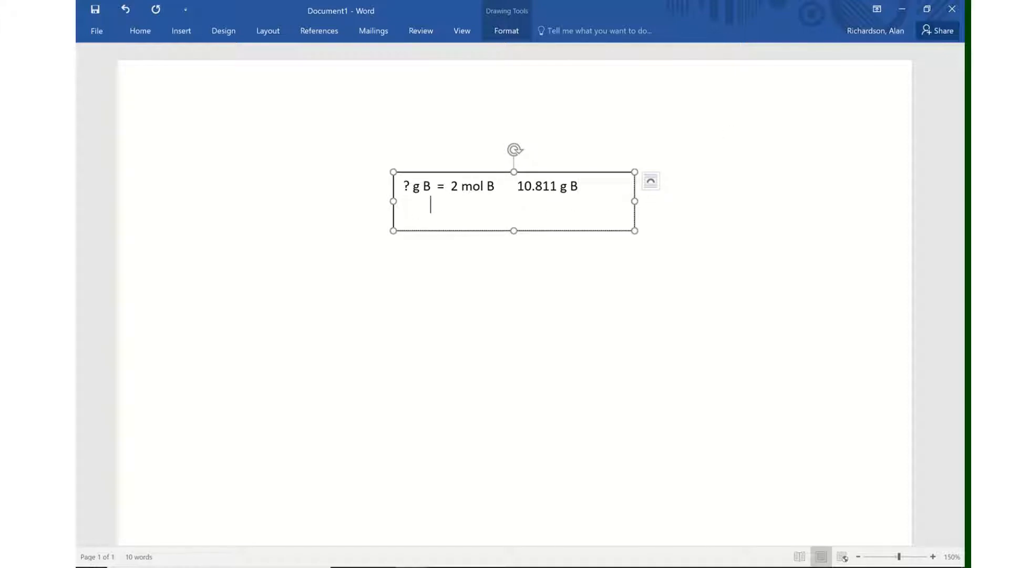
{"action": "key", "text": "Tab"}
{"action": "type", "text": "1 mol B"}
Step: Widen the text box and complete its first line with "= 21.622 g B", adding extra space before the result
{"action": "left_click_drag", "start_coordinate": [635, 201], "coordinate": [756, 201]}
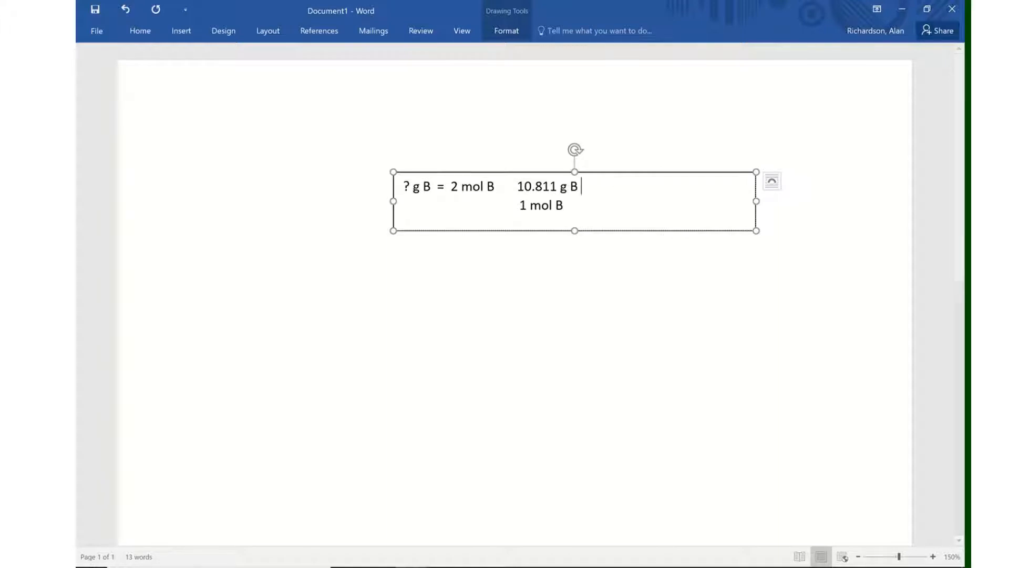
{"action": "type", "text": "=m"}
{"action": "key", "text": "BackSpace"}
{"action": "key", "text": "BackSpace"}
{"action": "type", "text": "622 g B"}
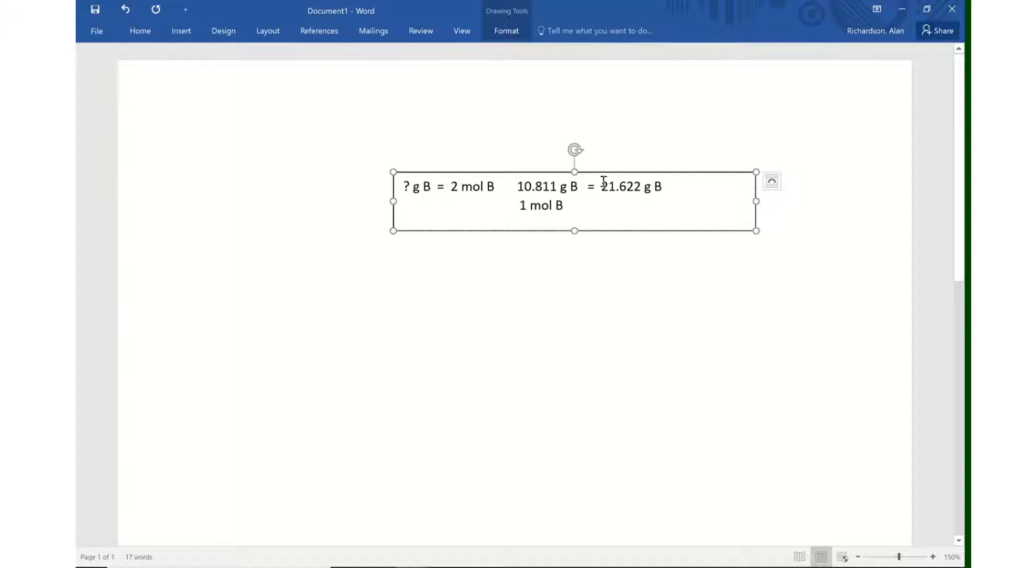
{"action": "left_click", "coordinate": [603, 184]}
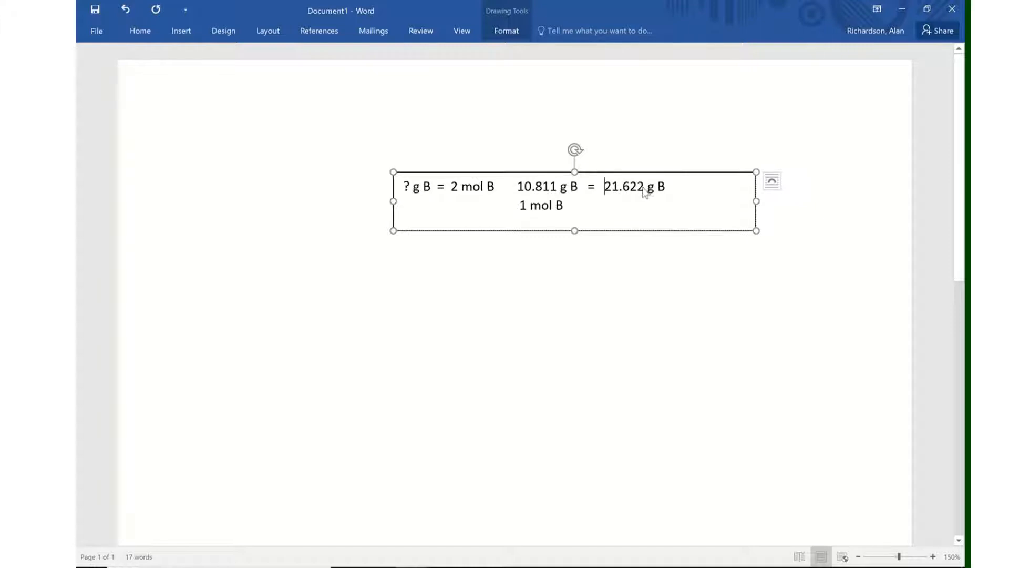
Step: Underline the last two digits, "22", of 21.622
{"action": "left_click_drag", "start_coordinate": [645, 188], "coordinate": [630, 187]}
{"action": "right_click", "coordinate": [640, 192]}
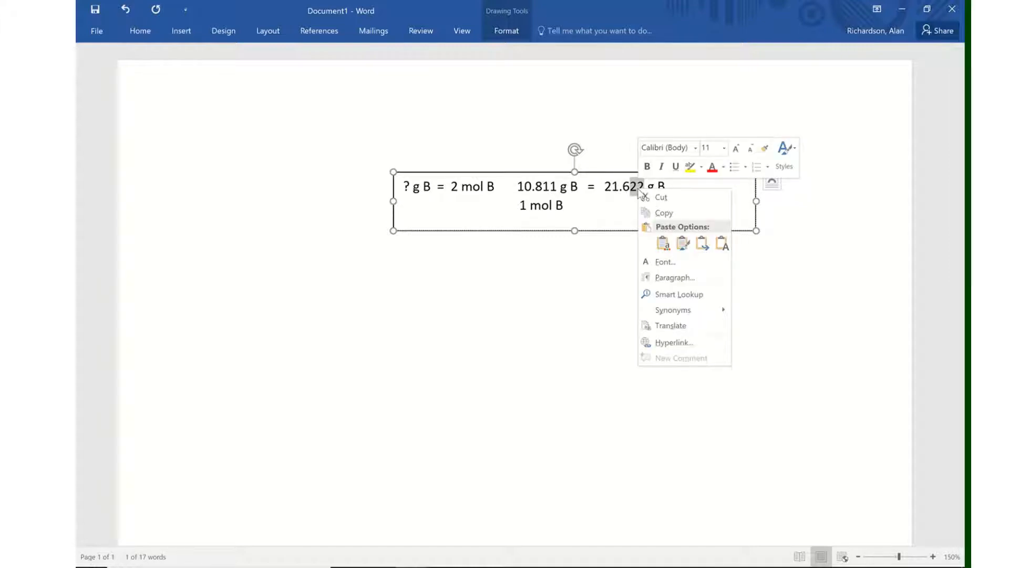
{"action": "left_click", "coordinate": [676, 167]}
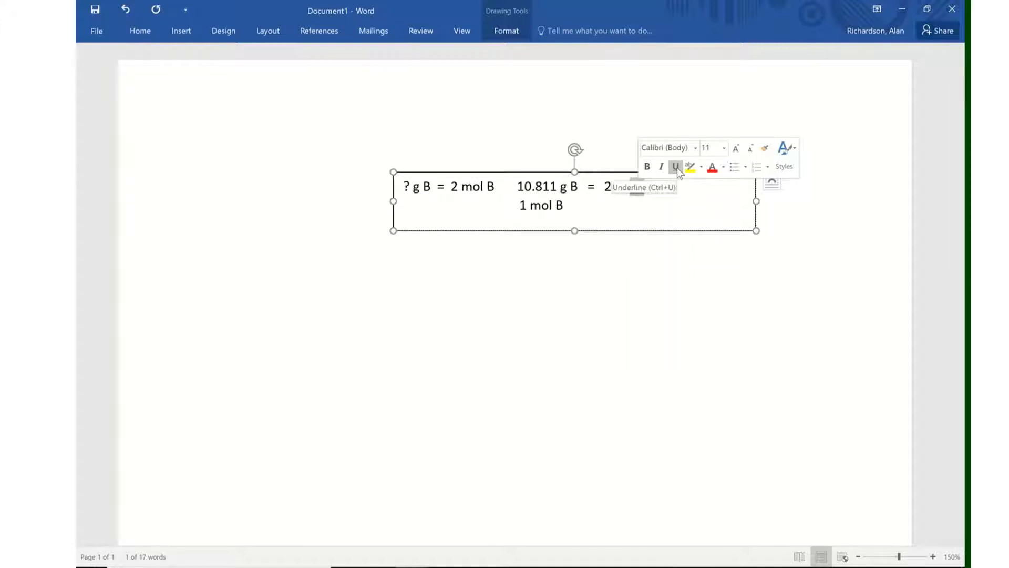
{"action": "left_click", "coordinate": [653, 264]}
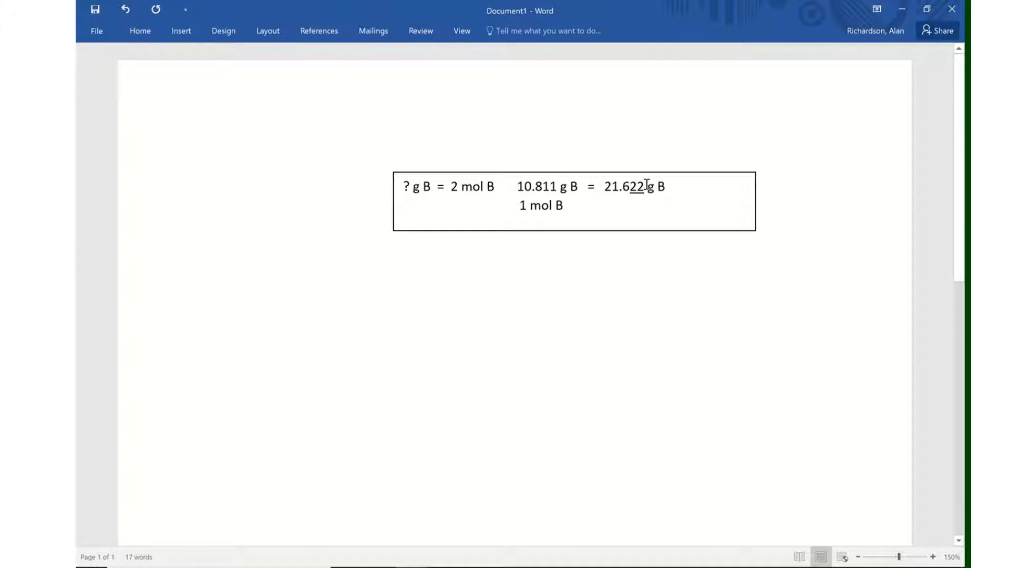
Step: Remove the underline from the digits "22" in 21.622
{"action": "left_click_drag", "start_coordinate": [646, 186], "coordinate": [630, 187]}
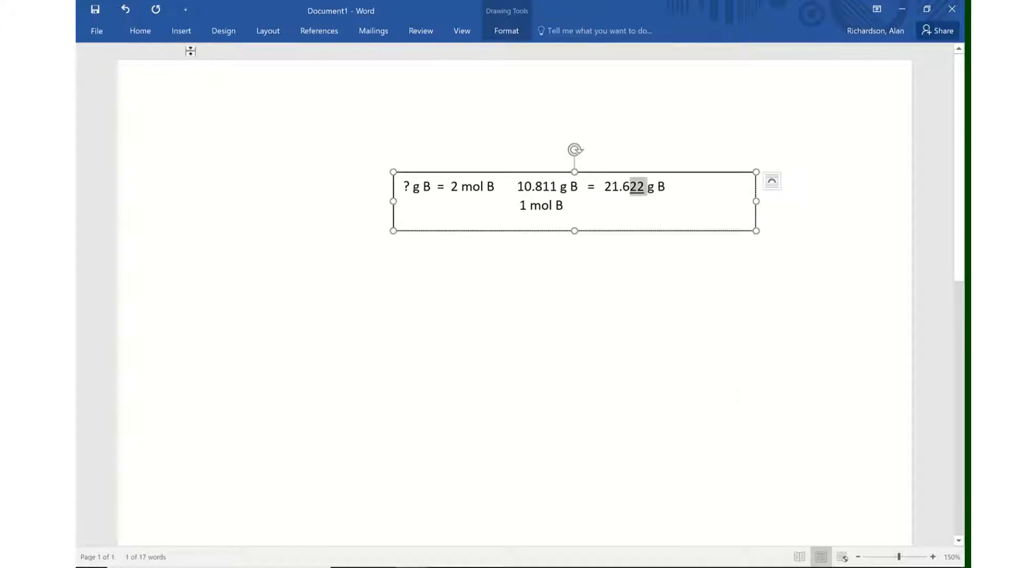
{"action": "left_click", "coordinate": [146, 38]}
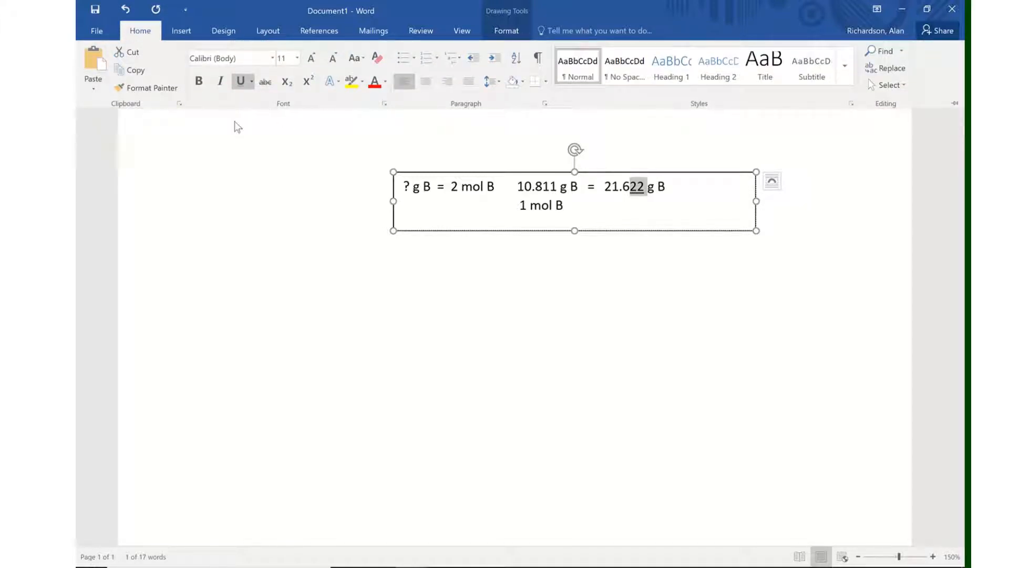
{"action": "left_click", "coordinate": [253, 82]}
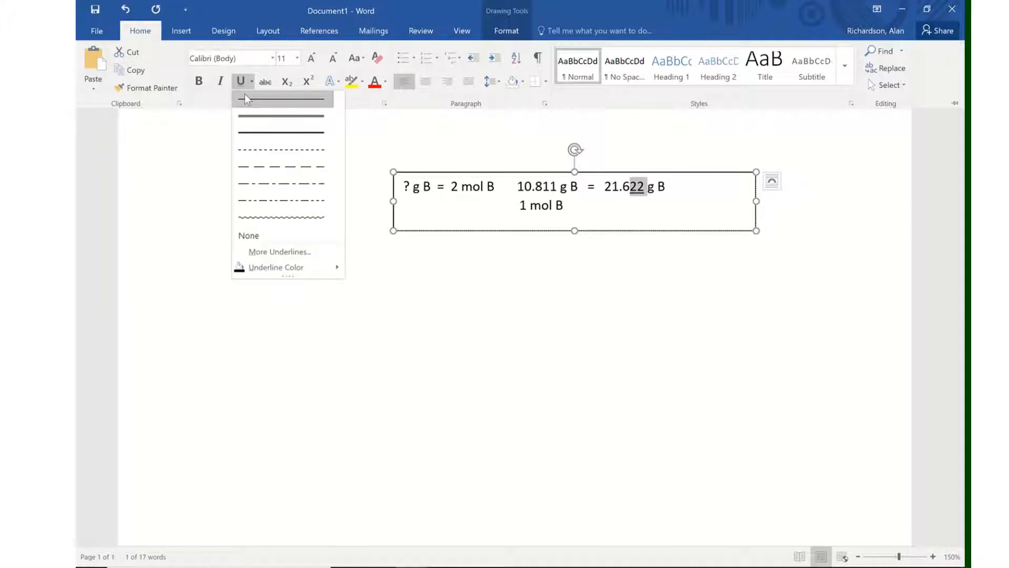
{"action": "left_click", "coordinate": [242, 80]}
{"action": "left_click", "coordinate": [242, 80]}
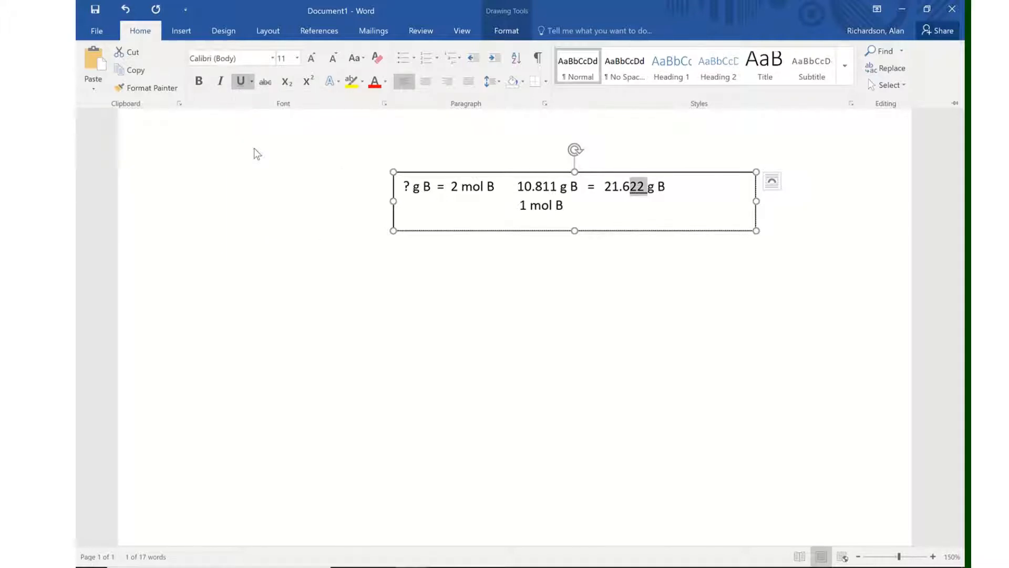
{"action": "left_click", "coordinate": [242, 82]}
{"action": "left_click", "coordinate": [494, 300]}
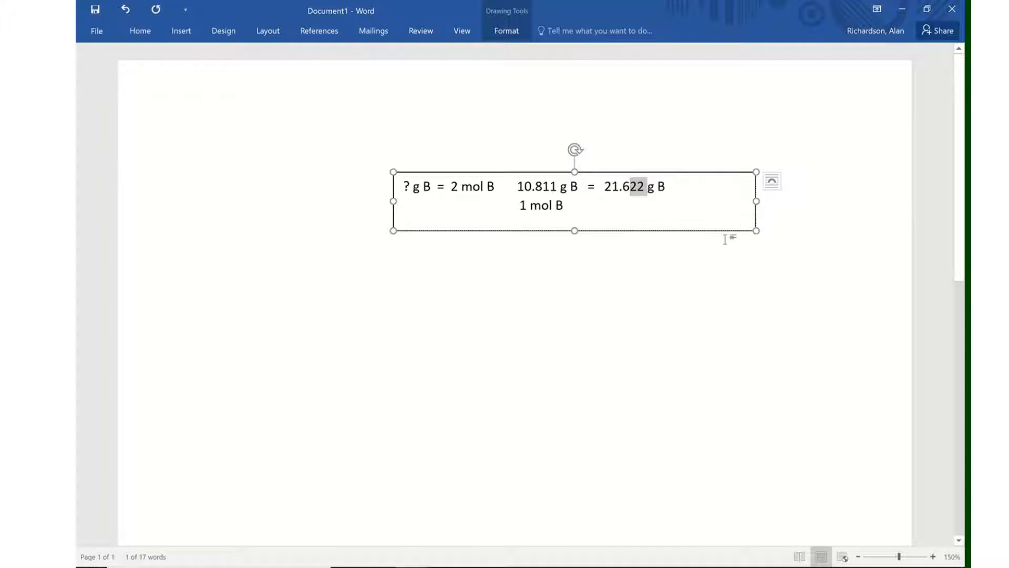
Step: Move the equation text box to the upper-left part of the page and set it to No Outline
{"action": "left_click", "coordinate": [723, 242]}
{"action": "left_click_drag", "start_coordinate": [709, 172], "coordinate": [506, 153]}
{"action": "right_click", "coordinate": [507, 154]}
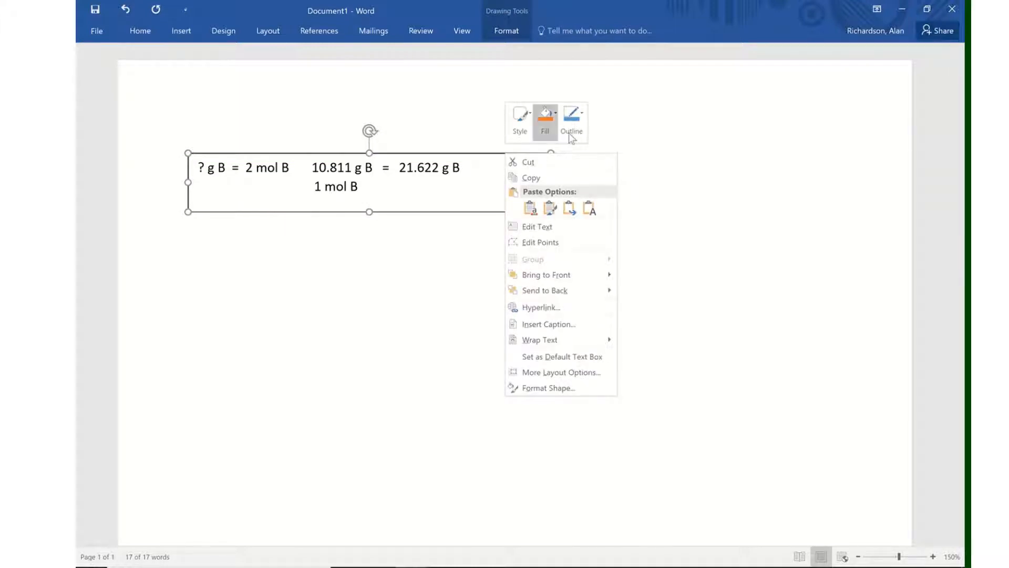
{"action": "left_click", "coordinate": [579, 117]}
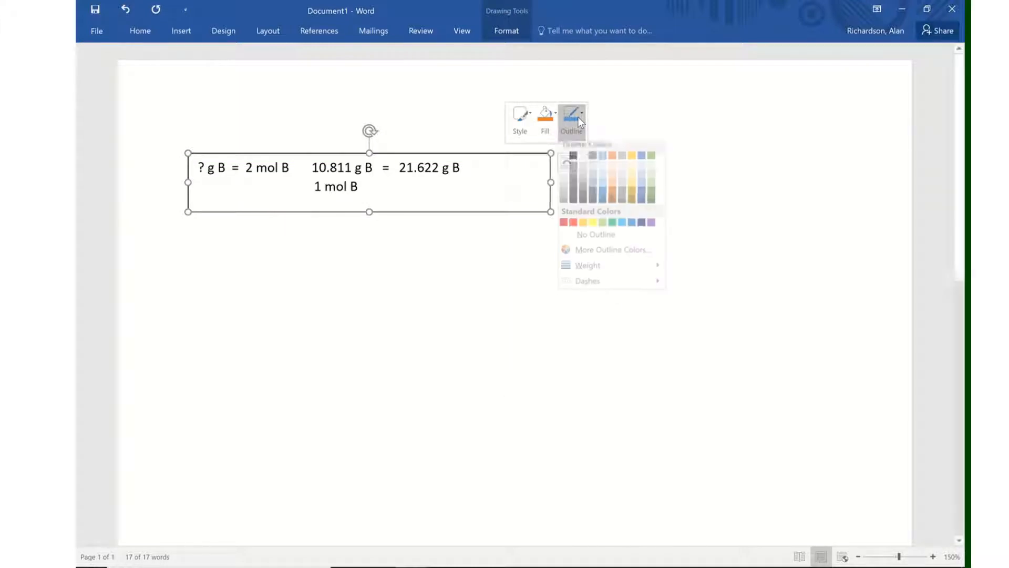
{"action": "left_click", "coordinate": [573, 239]}
{"action": "left_click", "coordinate": [426, 198]}
{"action": "double_click", "coordinate": [347, 256]}
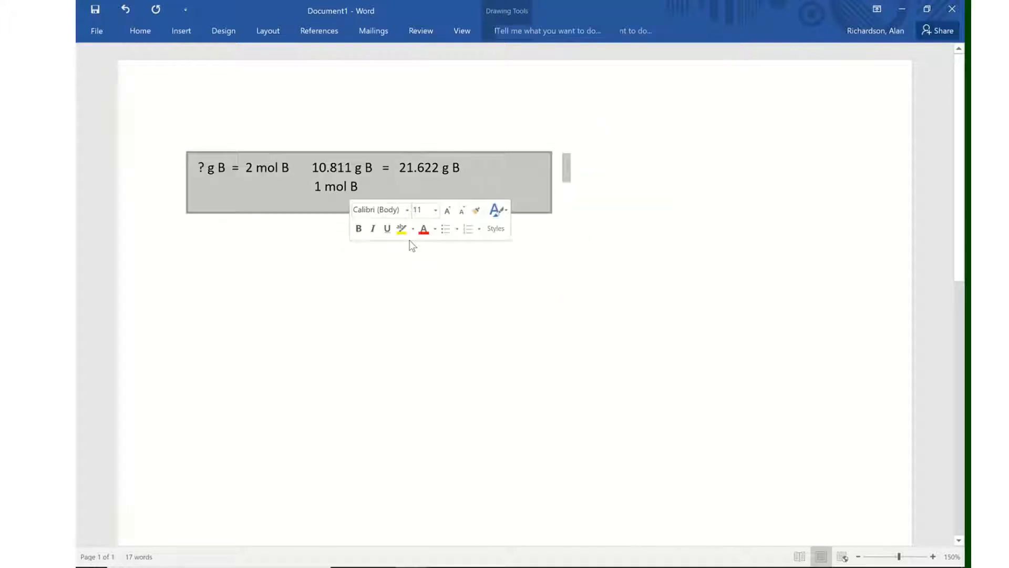
{"action": "left_click", "coordinate": [579, 203]}
Step: Narrow the equation text box from its right side so it ends just past "21.622 g B"
{"action": "left_click", "coordinate": [523, 182]}
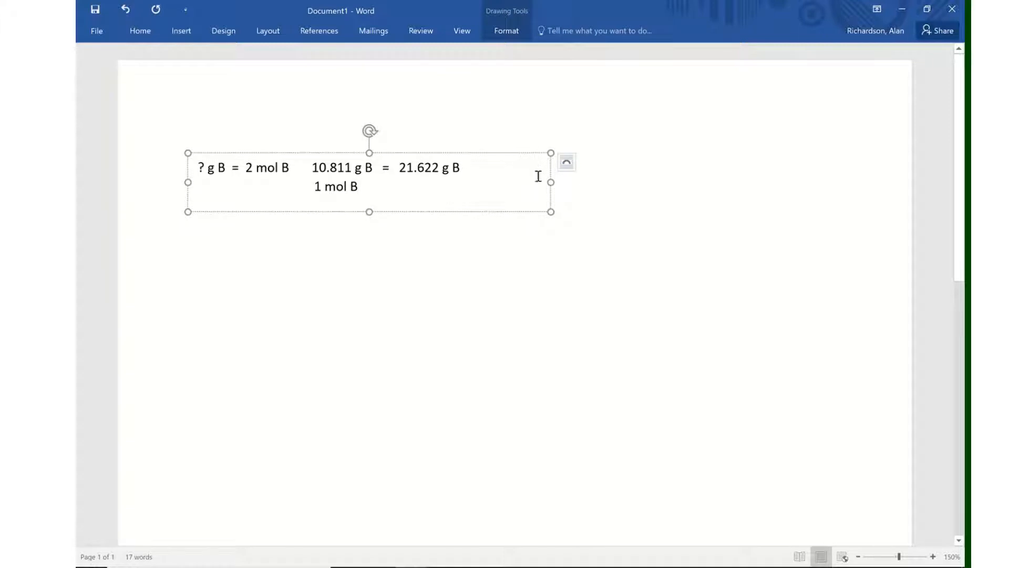
{"action": "left_click_drag", "start_coordinate": [551, 182], "coordinate": [489, 183]}
{"action": "left_click", "coordinate": [581, 217]}
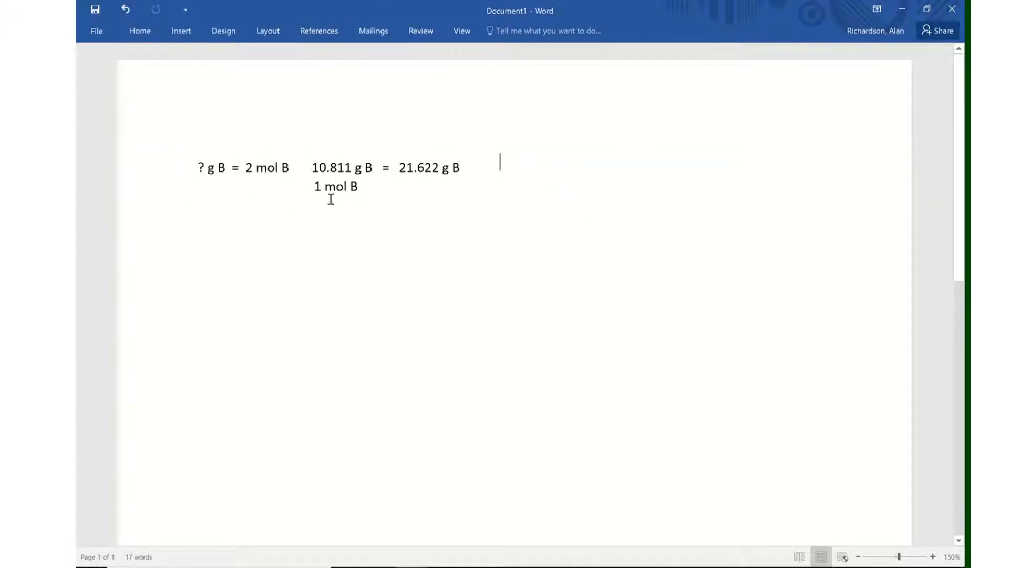
{"action": "left_click", "coordinate": [192, 33]}
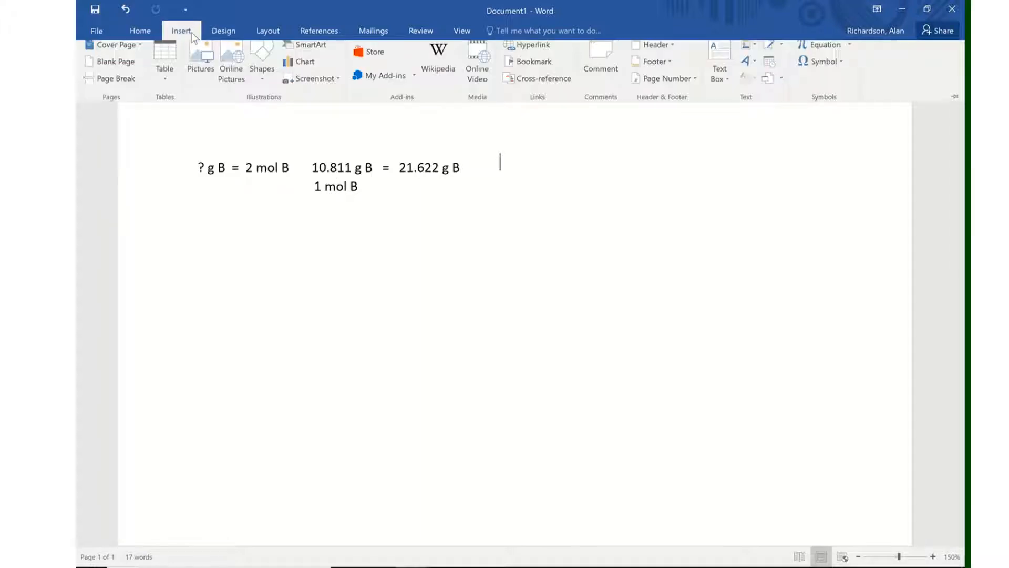
{"action": "left_click", "coordinate": [262, 71]}
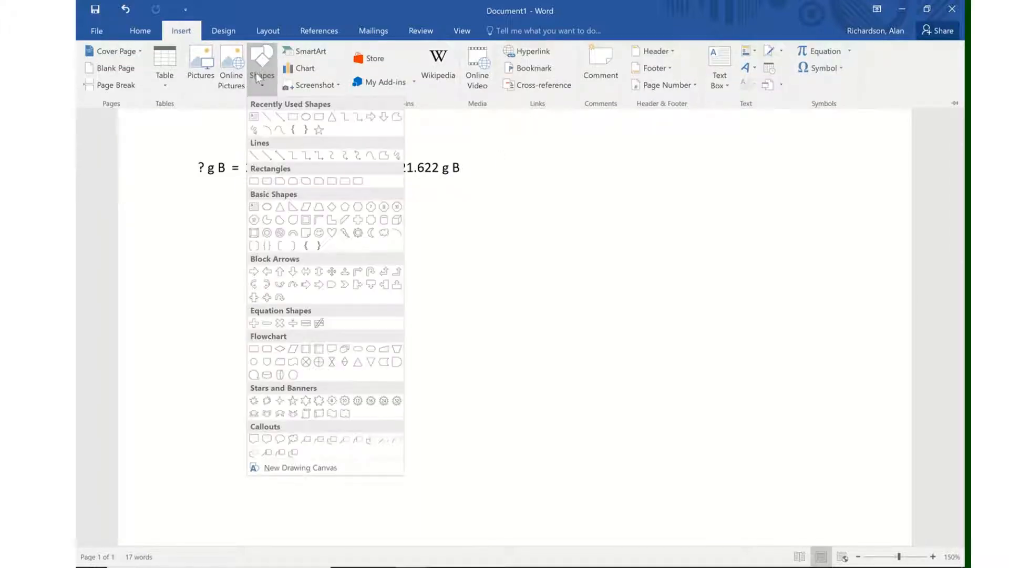
{"action": "left_click", "coordinate": [266, 114]}
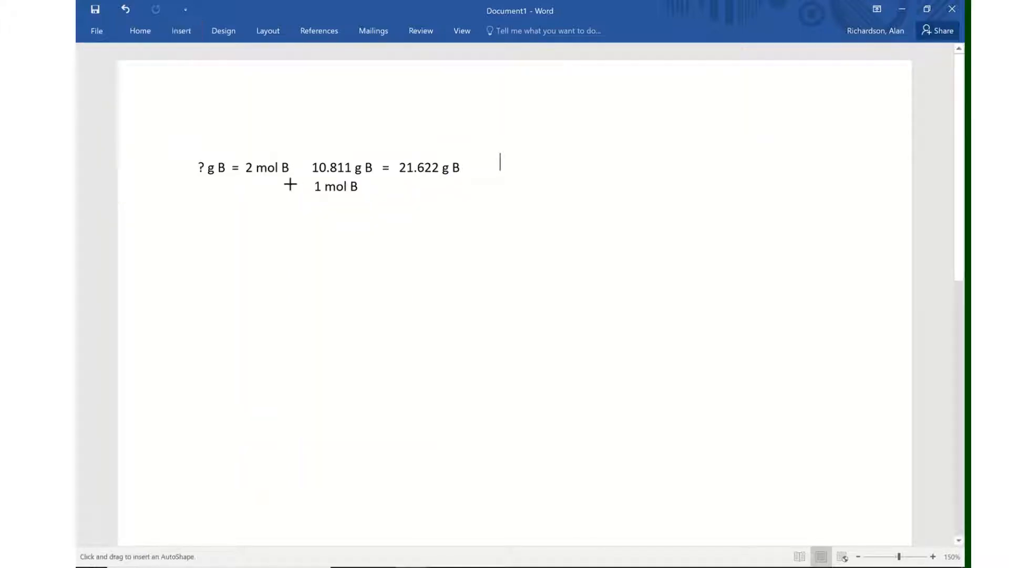
{"action": "left_click", "coordinate": [176, 29]}
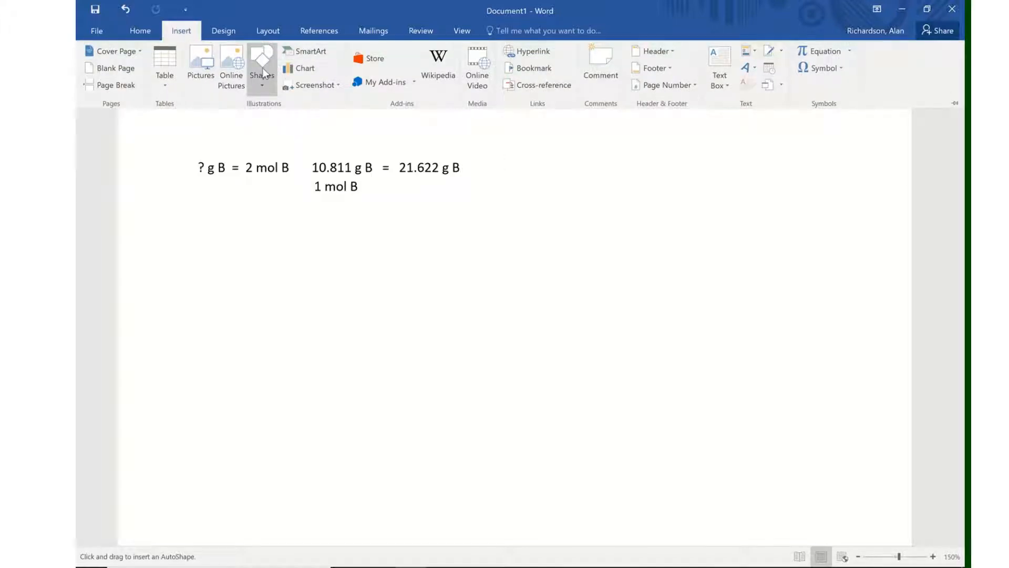
{"action": "left_click", "coordinate": [263, 68]}
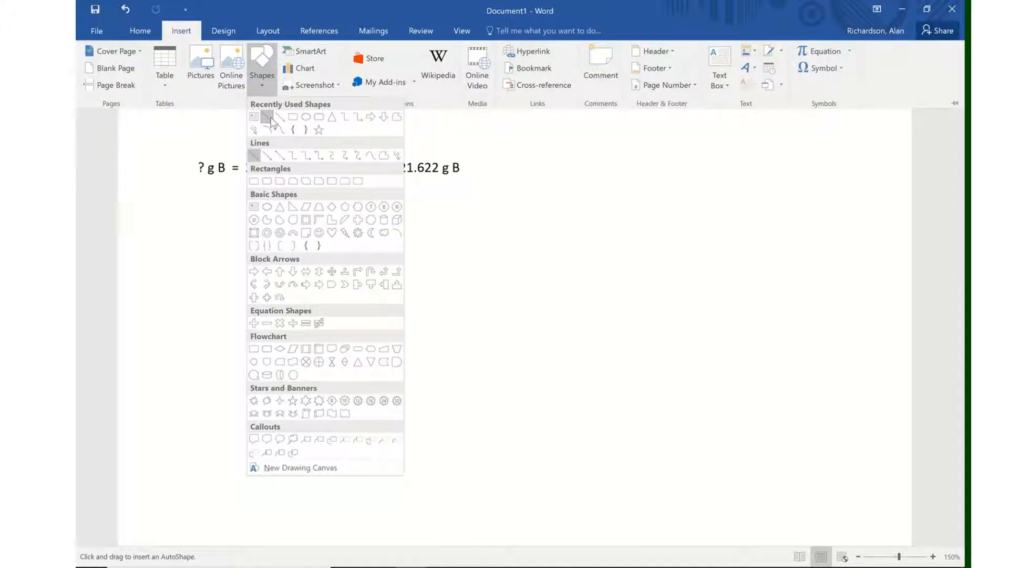
{"action": "left_click", "coordinate": [267, 118]}
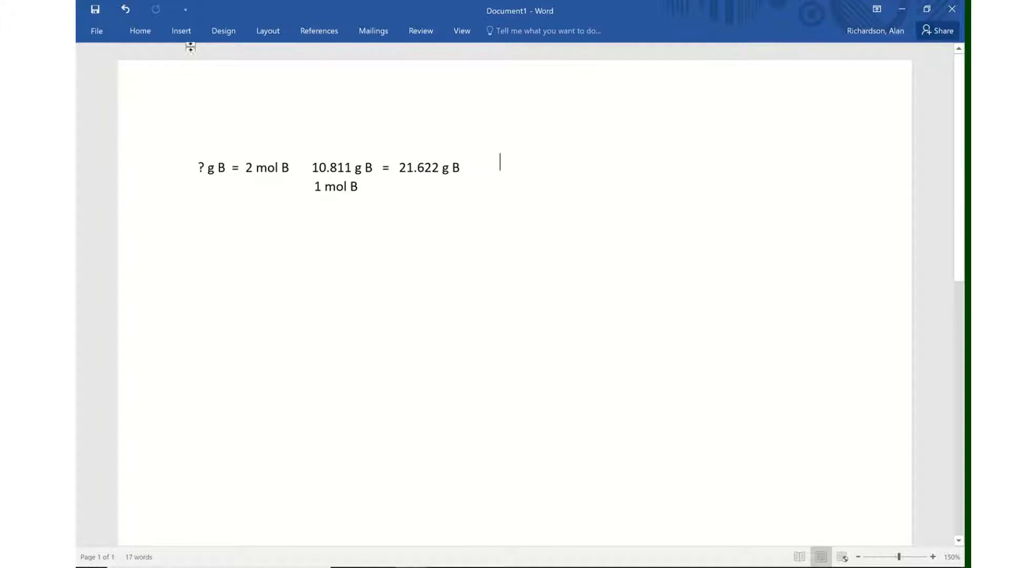
Step: Draw a horizontal straight line beneath "2 mol B" and "10.811 g B", above "1 mol B", as the fraction bar
{"action": "left_click", "coordinate": [180, 34]}
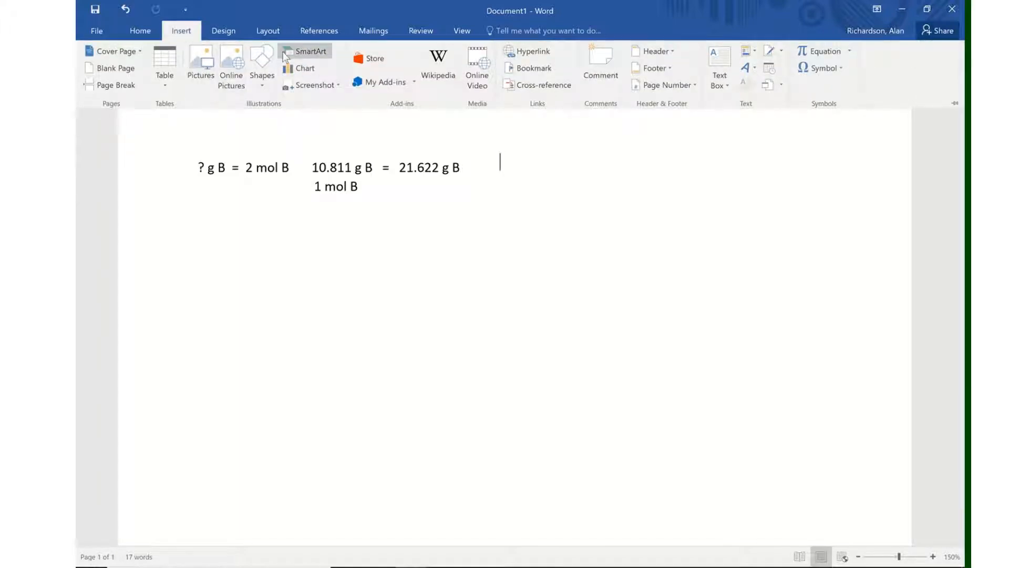
{"action": "left_click", "coordinate": [265, 66]}
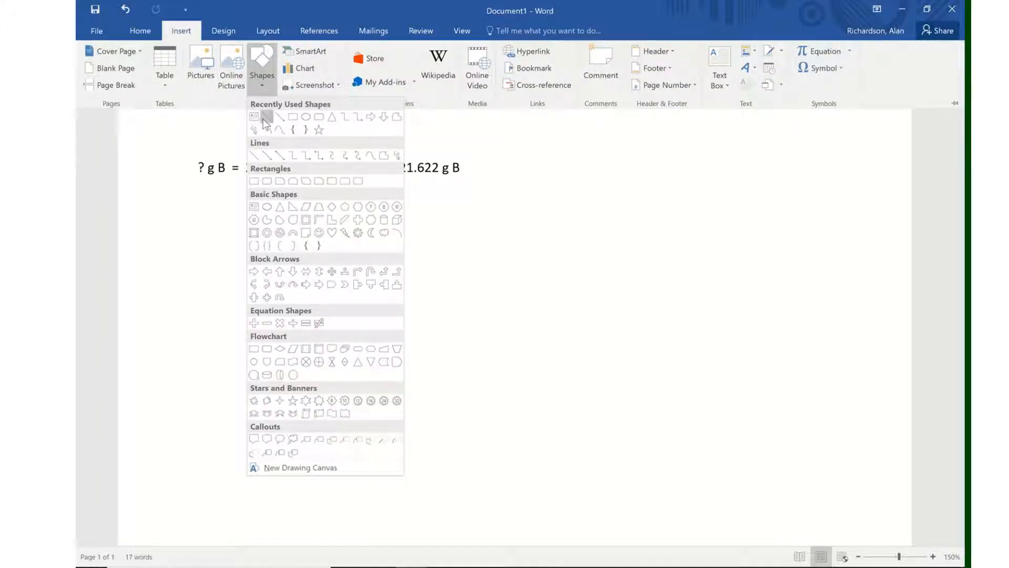
{"action": "left_click", "coordinate": [263, 115]}
{"action": "left_click_drag", "start_coordinate": [237, 179], "coordinate": [373, 178]}
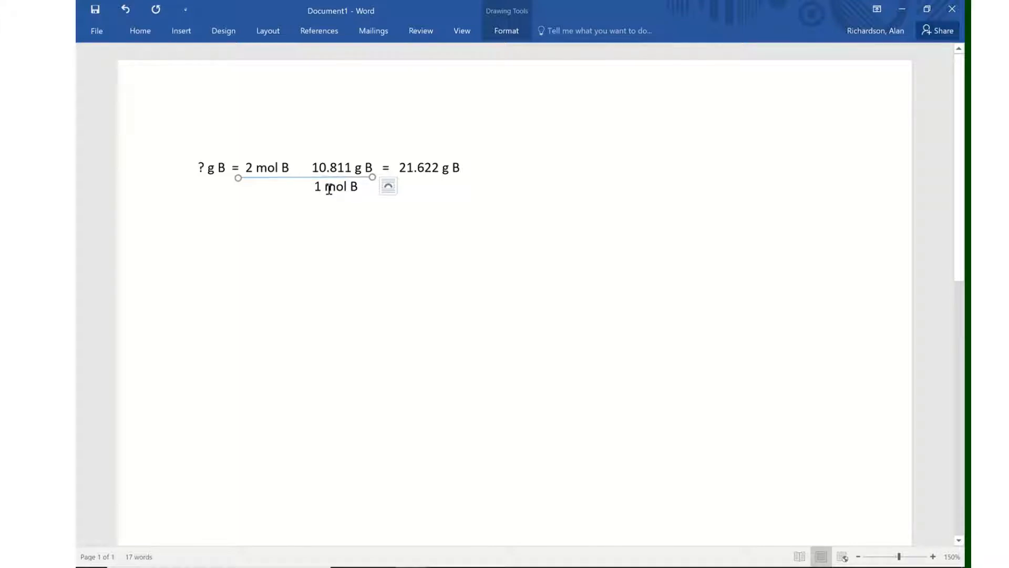
Step: Paste a copy of the fraction line and reshape it into a vertical divider between "2 mol B" and "10.811 g B"
{"action": "key", "text": "ctrl+v"}
{"action": "left_click_drag", "start_coordinate": [388, 192], "coordinate": [305, 163]}
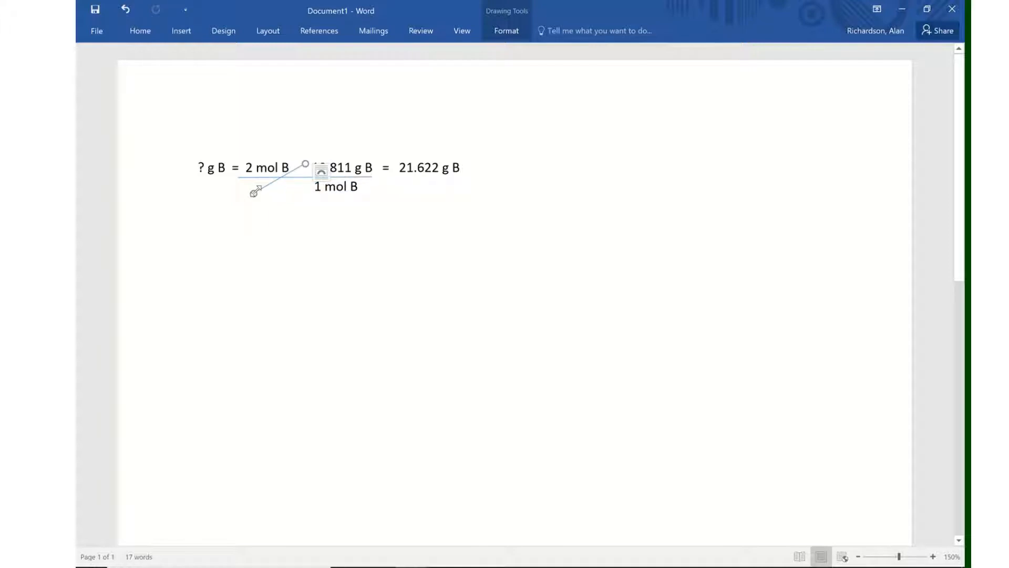
{"action": "left_click_drag", "start_coordinate": [254, 193], "coordinate": [304, 194]}
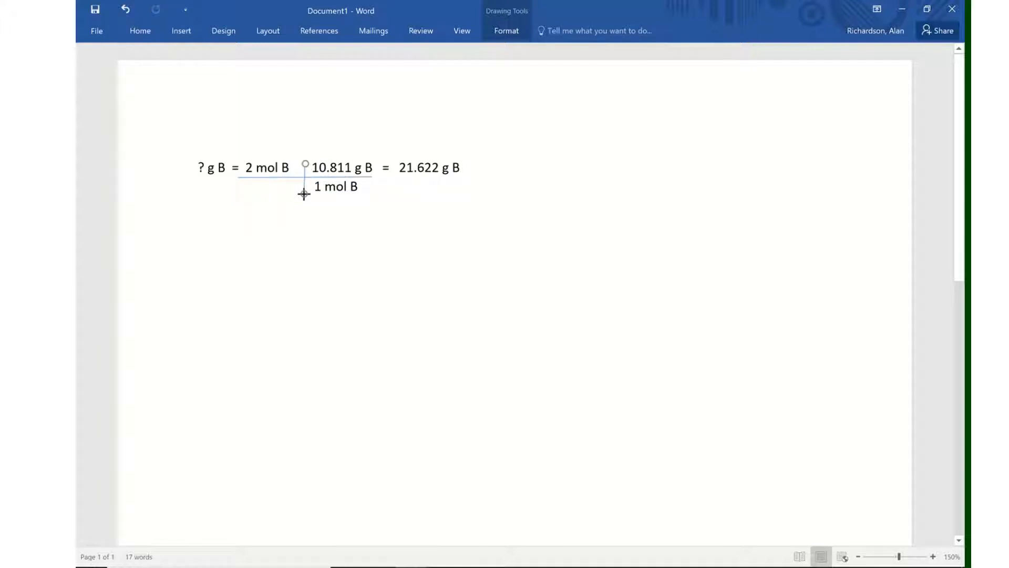
{"action": "key", "text": "ctrl+a"}
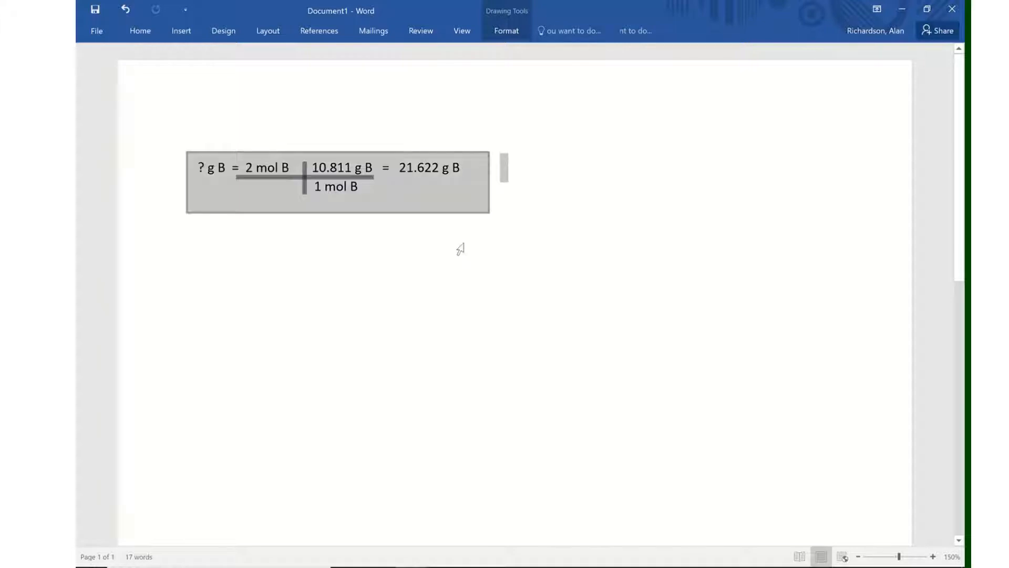
{"action": "left_click", "coordinate": [583, 150]}
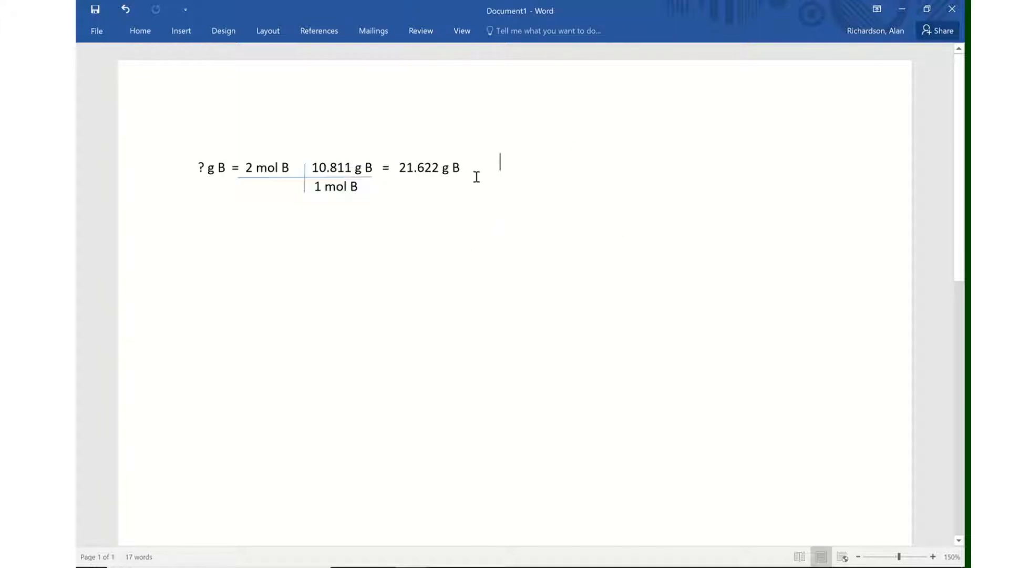
Step: Draw a rectangle shape over the answer "21.622 g B"
{"action": "left_click", "coordinate": [181, 30]}
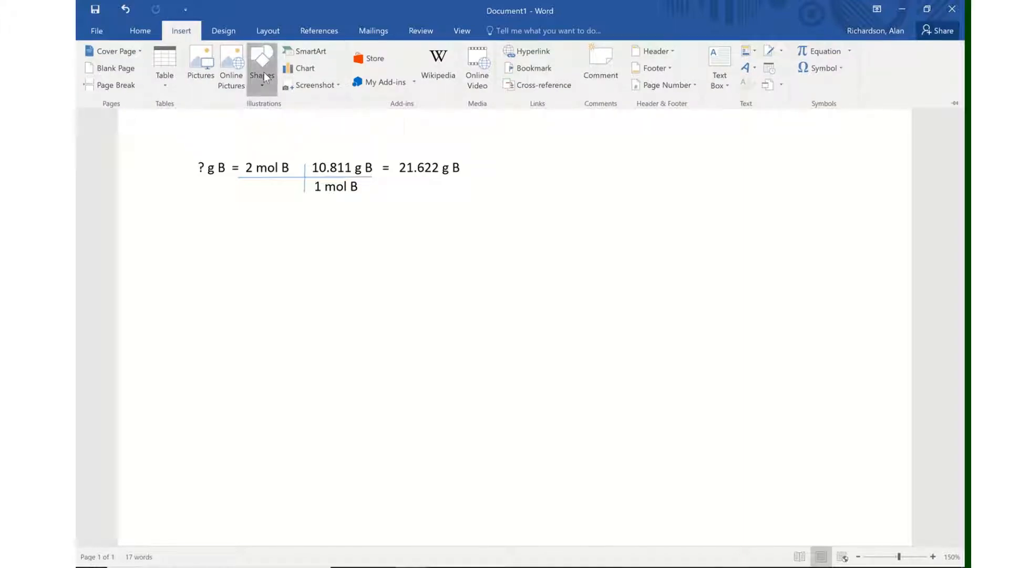
{"action": "left_click", "coordinate": [263, 72]}
{"action": "left_click", "coordinate": [254, 181]}
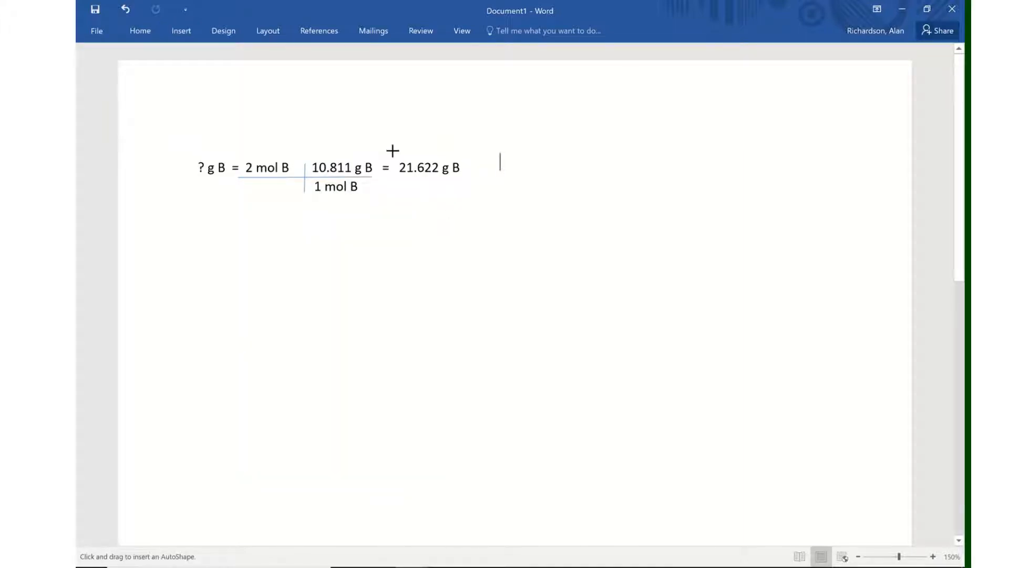
{"action": "mouse_move", "coordinate": [398, 151]}
{"action": "left_mouse_down"}
{"action": "mouse_move", "coordinate": [480, 184]}
{"action": "mouse_move", "coordinate": [468, 182]}
{"action": "left_mouse_up"}
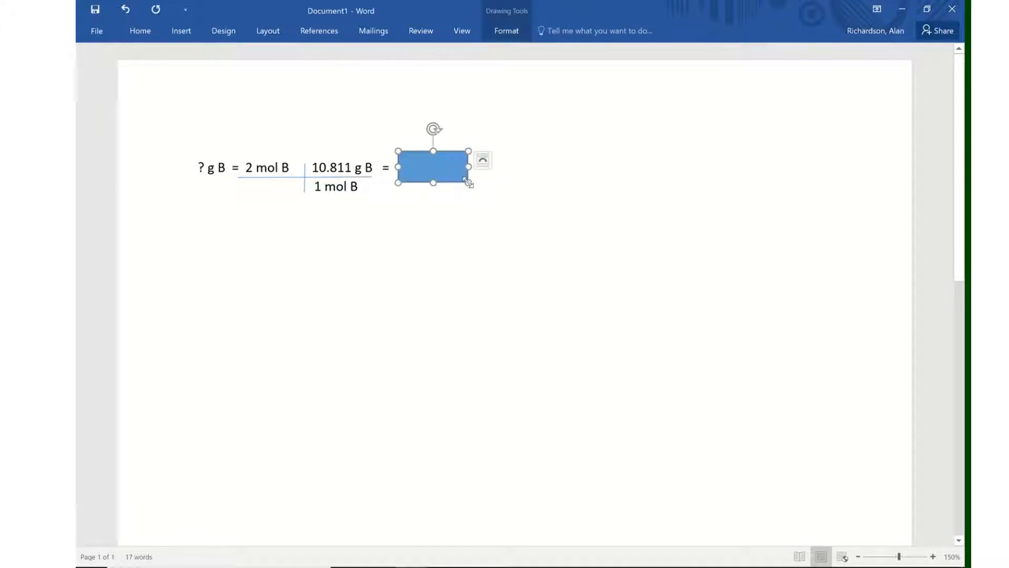
Step: Set the rectangle over the answer to No Fill with a red outline
{"action": "right_click", "coordinate": [425, 152]}
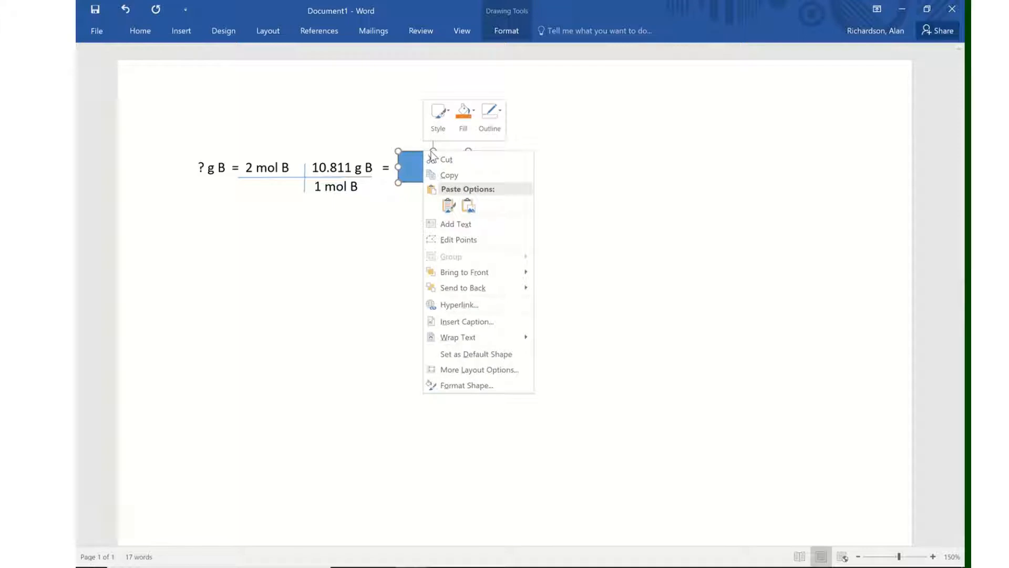
{"action": "left_click", "coordinate": [469, 121]}
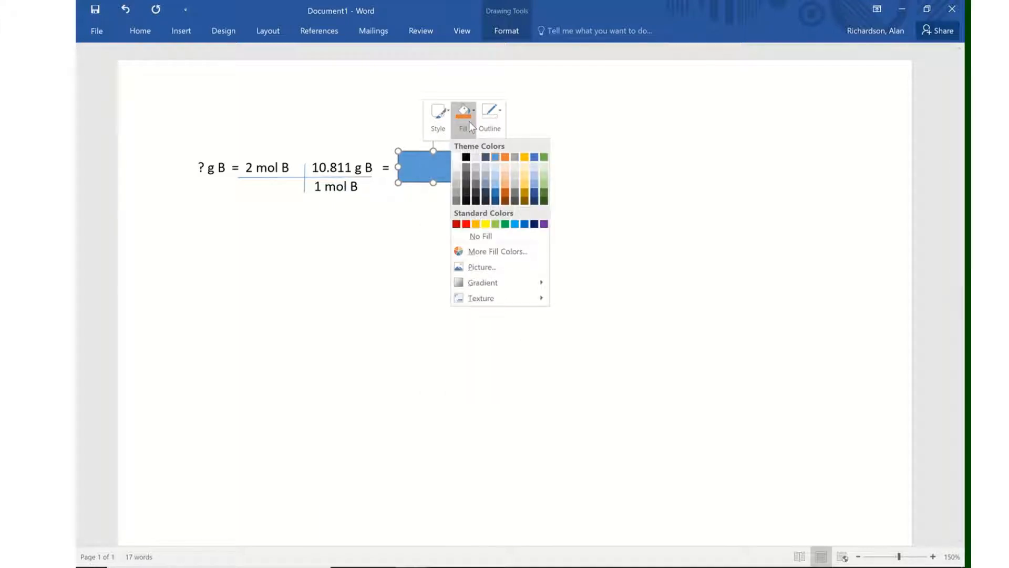
{"action": "left_click", "coordinate": [472, 238]}
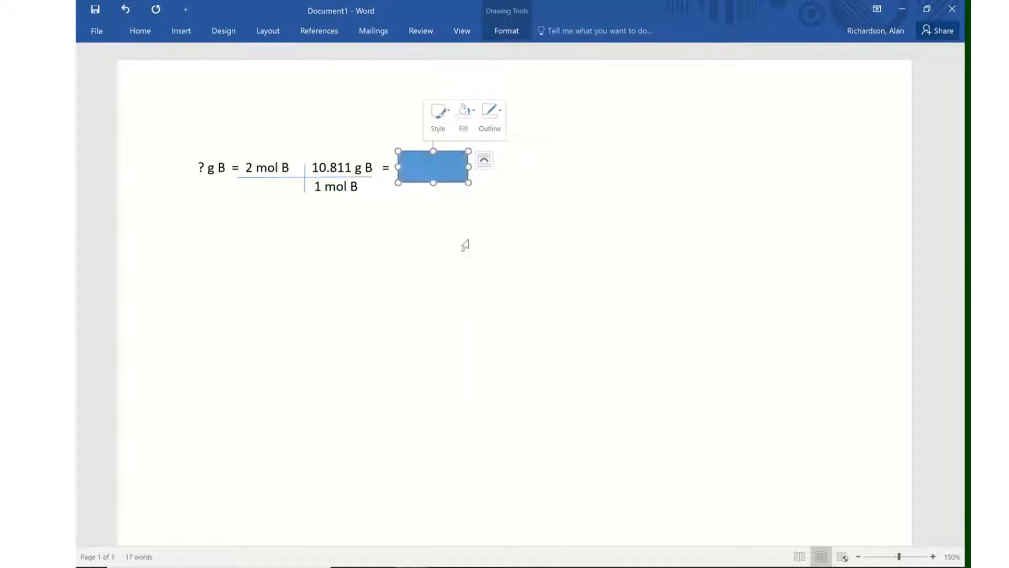
{"action": "left_click", "coordinate": [501, 122]}
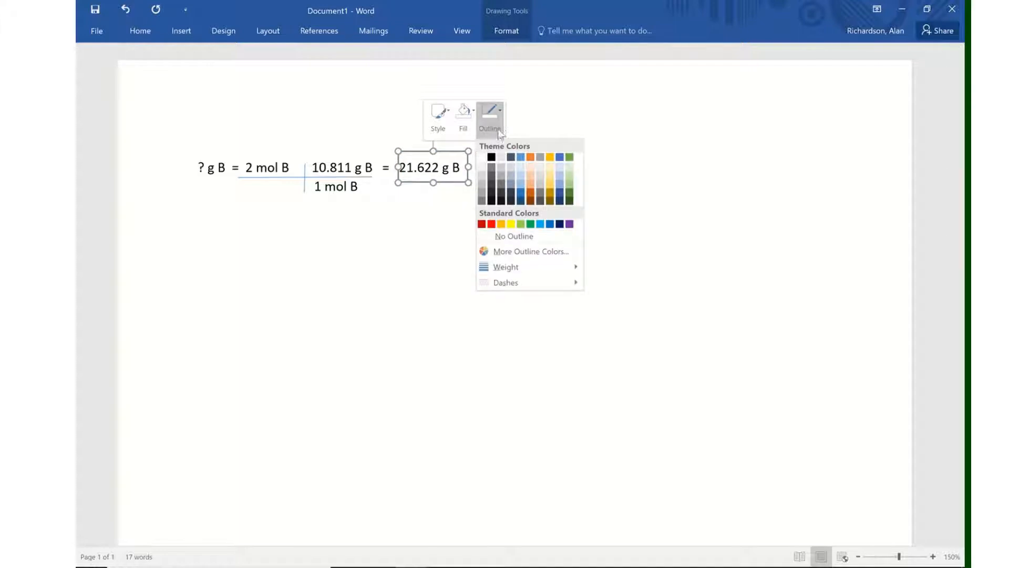
{"action": "left_click", "coordinate": [494, 224]}
Step: Nudge the red rectangle slightly down and to the left so it frames "21.622 g B" evenly
{"action": "left_click", "coordinate": [426, 153]}
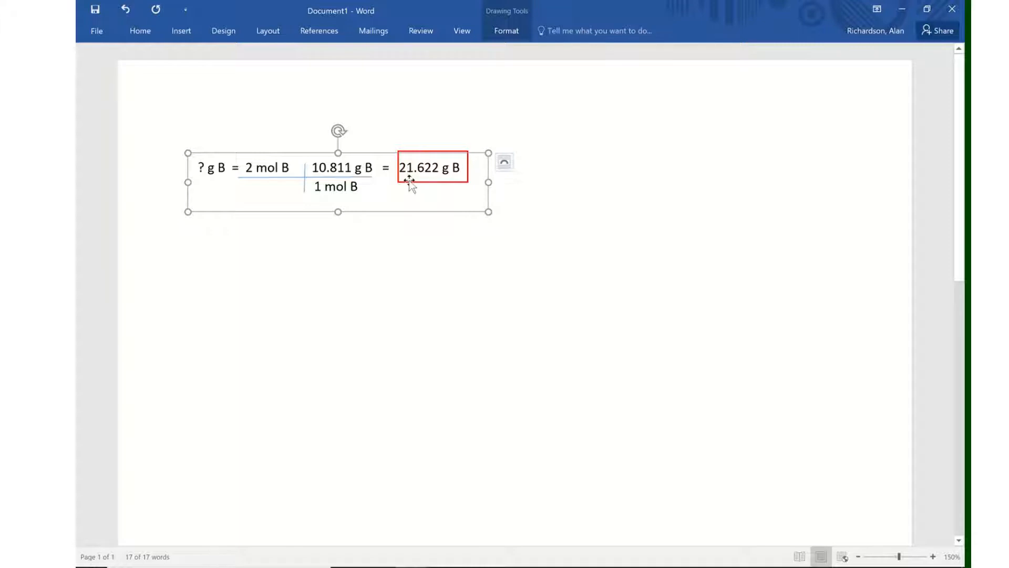
{"action": "left_click_drag", "start_coordinate": [405, 181], "coordinate": [407, 183]}
{"action": "left_click", "coordinate": [525, 271]}
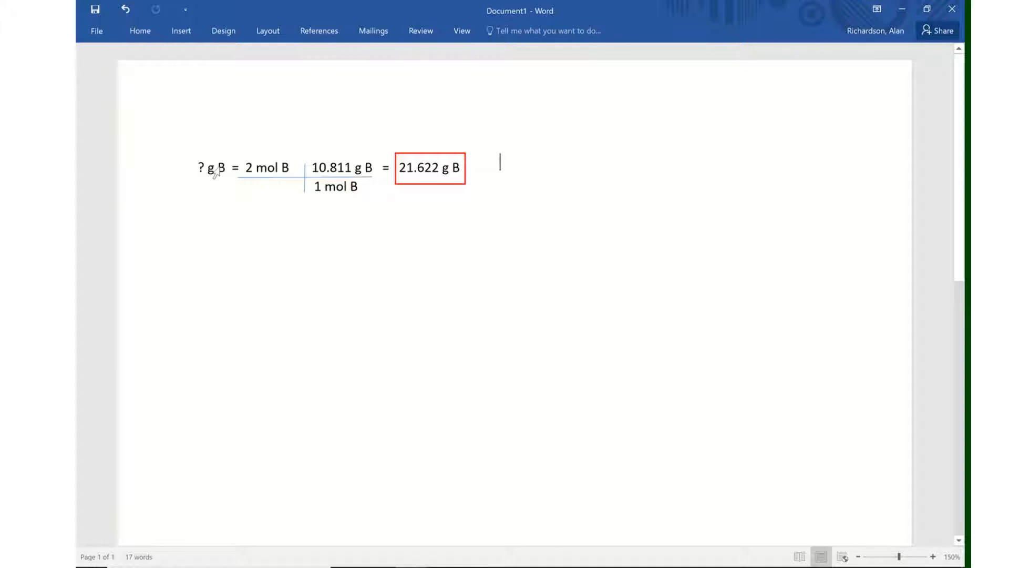
{"action": "key", "text": "ctrl+a"}
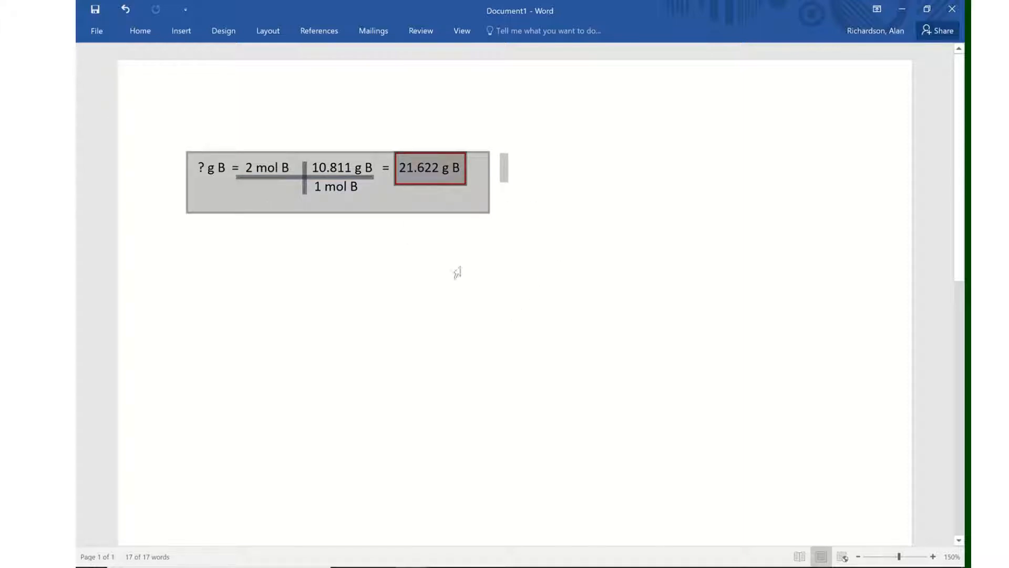
{"action": "right_click", "coordinate": [352, 153]}
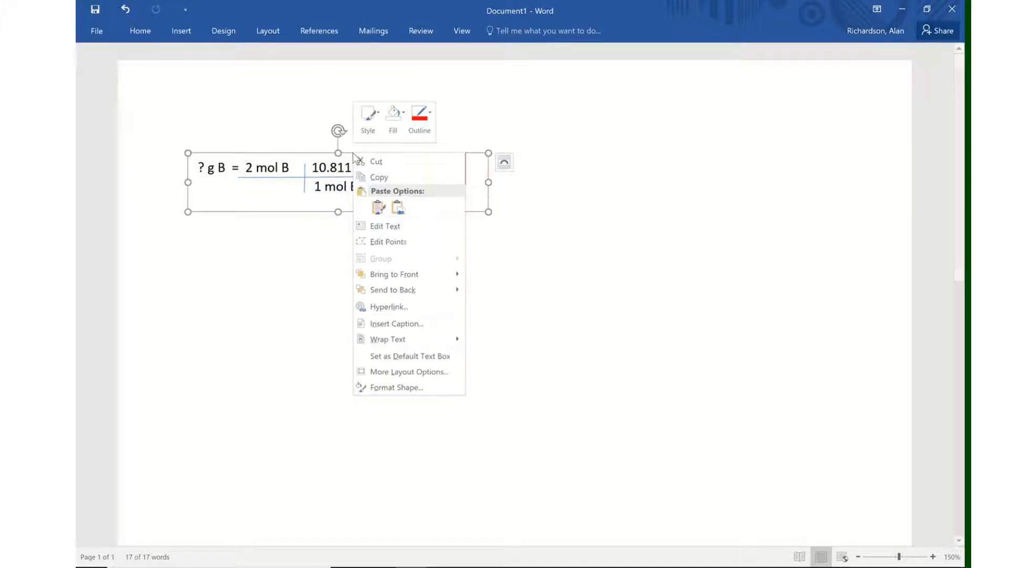
{"action": "key", "text": "Escape"}
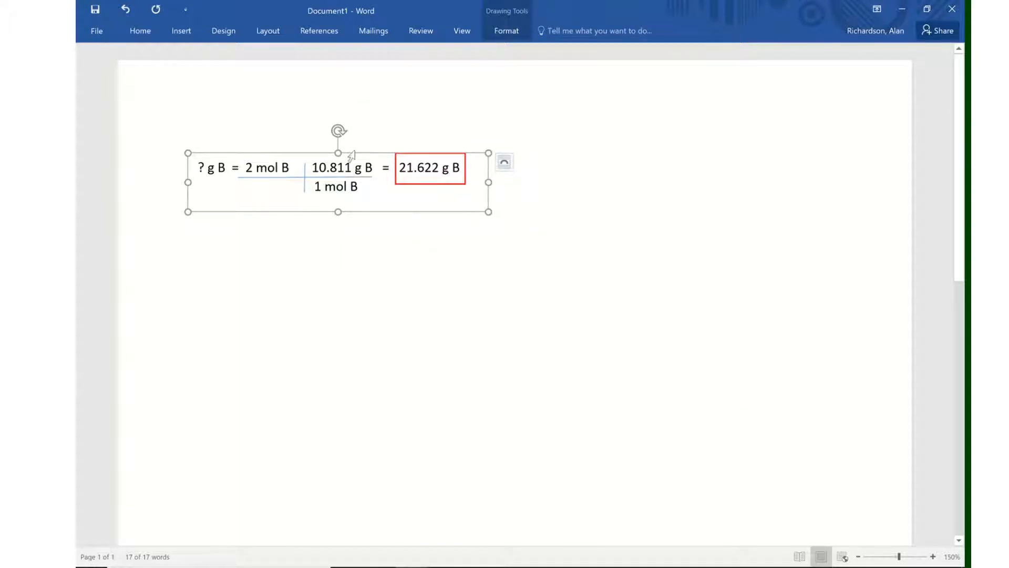
{"action": "left_click", "coordinate": [684, 365]}
{"action": "left_click", "coordinate": [163, 128]}
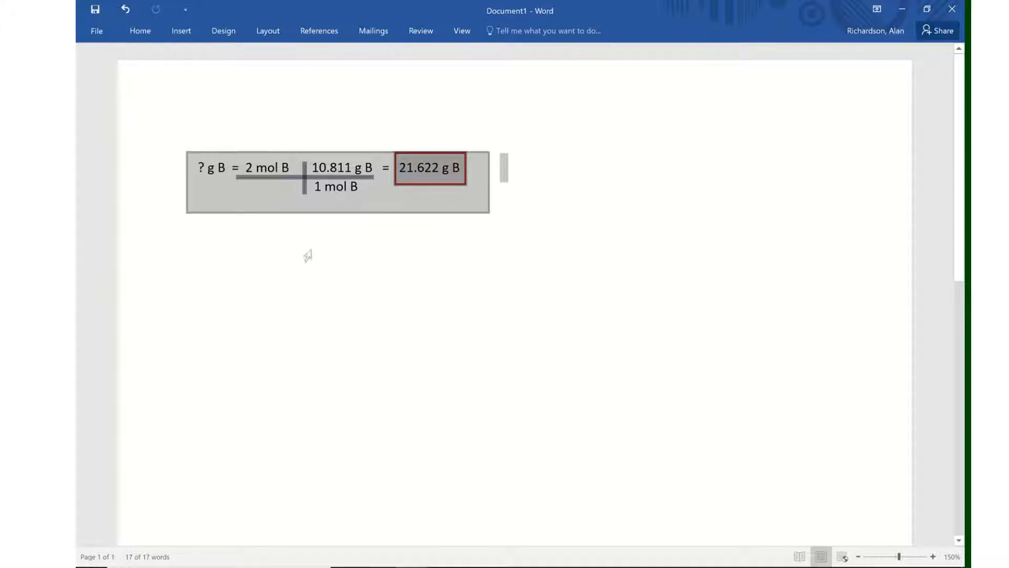
Step: Shift the equation text box slightly downward, leaving the lines and the red rectangle in place
{"action": "left_click", "coordinate": [336, 153]}
{"action": "mouse_move", "coordinate": [344, 167]}
{"action": "left_mouse_down"}
{"action": "mouse_move", "coordinate": [342, 218]}
{"action": "mouse_move", "coordinate": [352, 198]}
{"action": "mouse_move", "coordinate": [322, 163]}
{"action": "mouse_move", "coordinate": [333, 156]}
{"action": "left_mouse_up"}
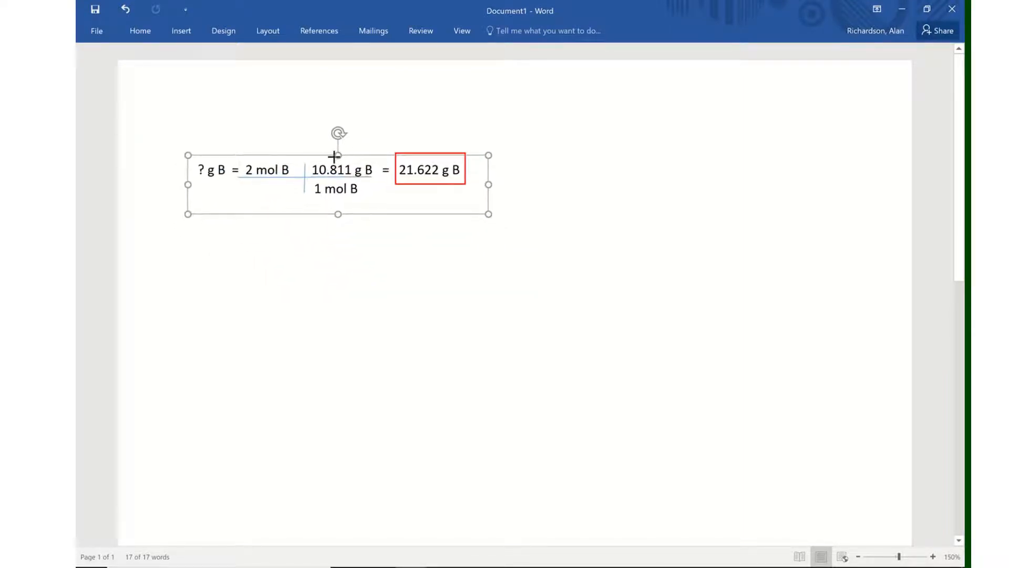
{"action": "right_click", "coordinate": [325, 155]}
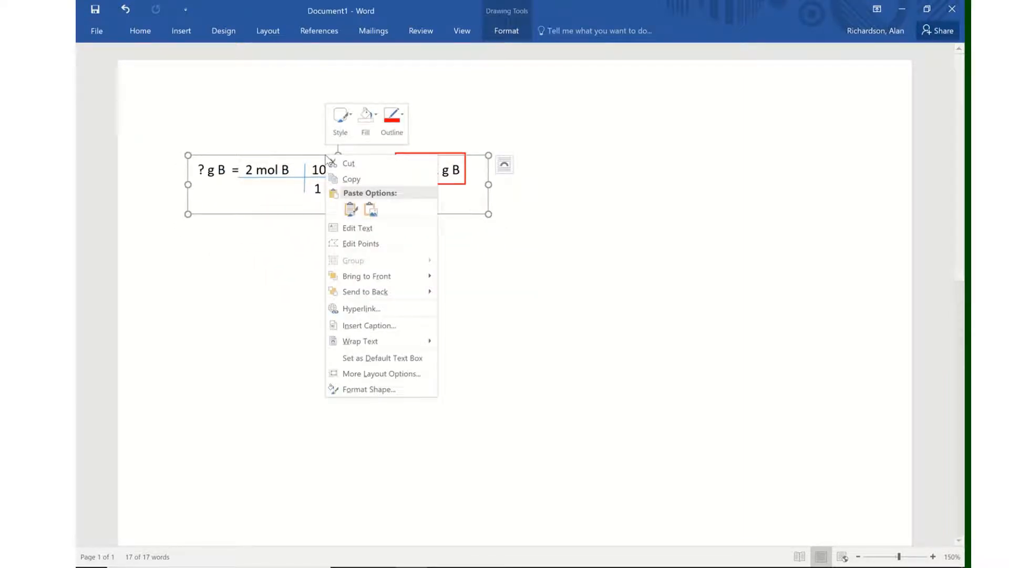
{"action": "left_click", "coordinate": [257, 262]}
Step: Group the equation text box, the horizontal and vertical lines, and the red rectangle into one object
{"action": "left_click", "coordinate": [279, 178]}
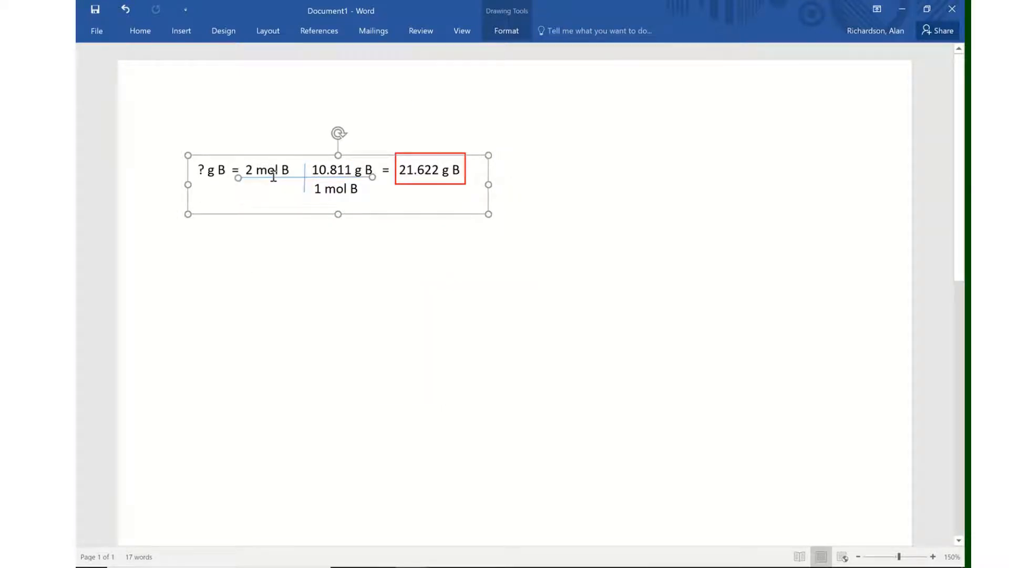
{"action": "left_click", "coordinate": [305, 190], "text": "shift"}
{"action": "left_click", "coordinate": [395, 169], "text": "shift"}
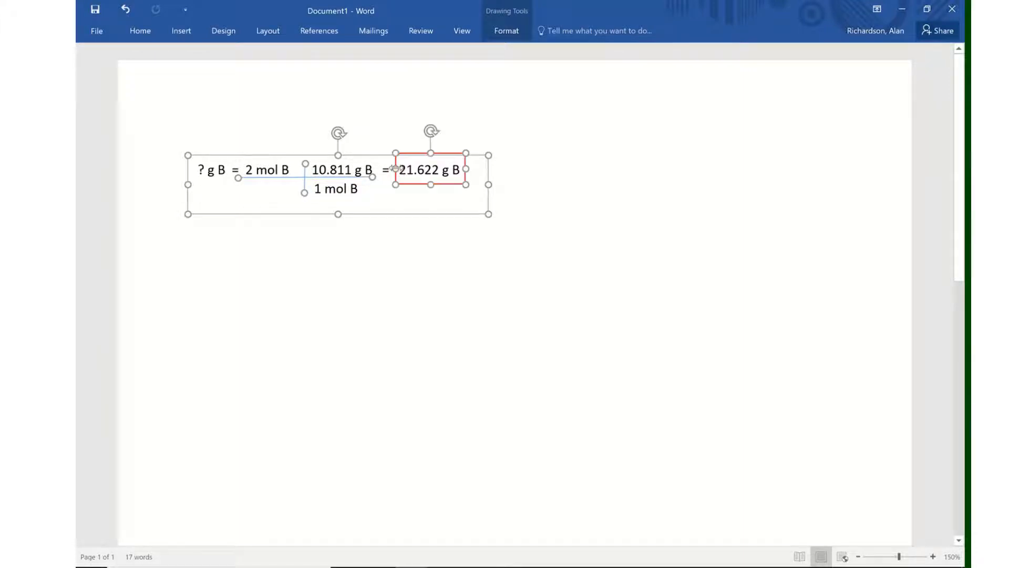
{"action": "right_click", "coordinate": [397, 167]}
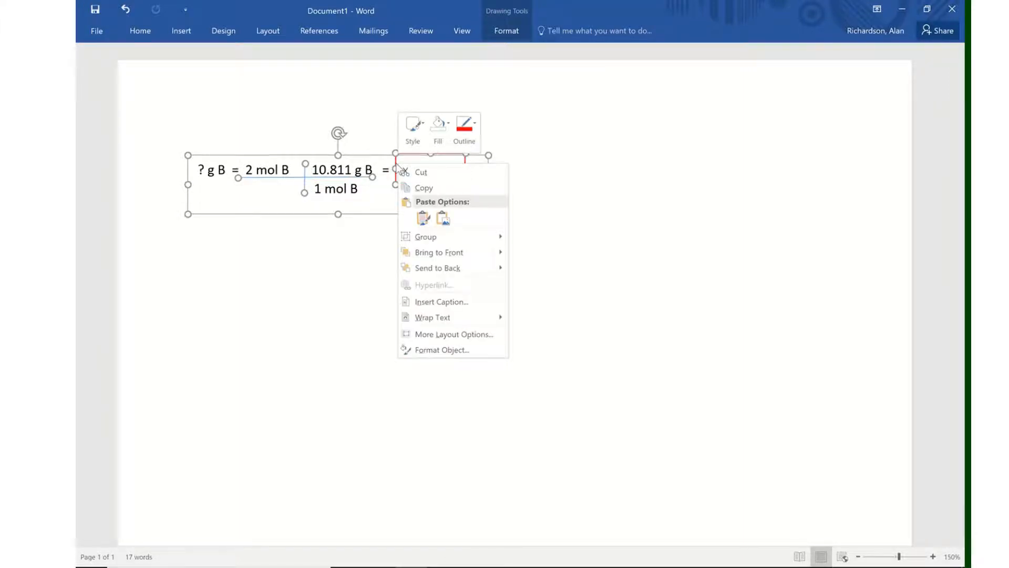
{"action": "mouse_move", "coordinate": [430, 239]}
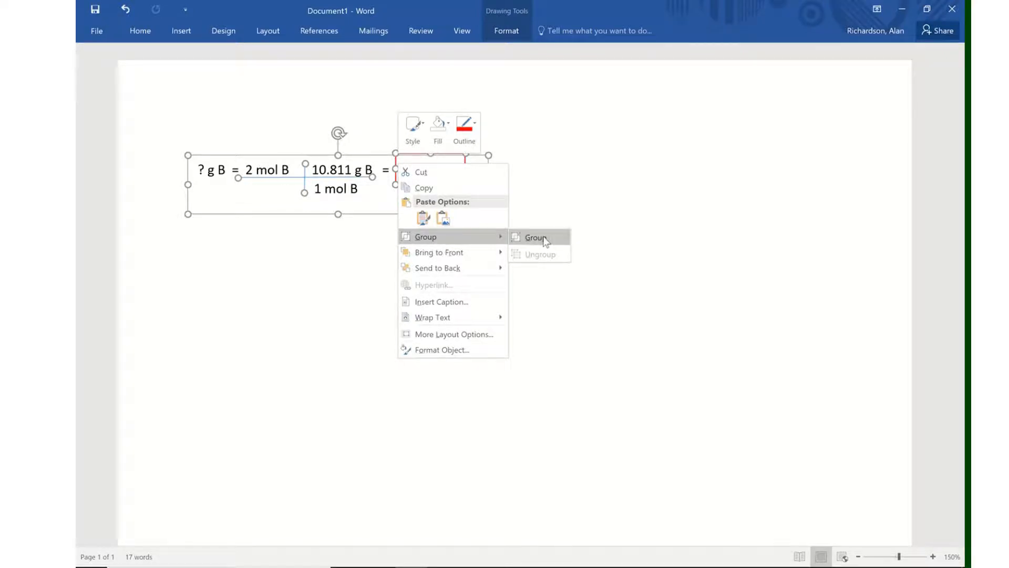
{"action": "left_click", "coordinate": [543, 238]}
{"action": "left_click", "coordinate": [440, 232]}
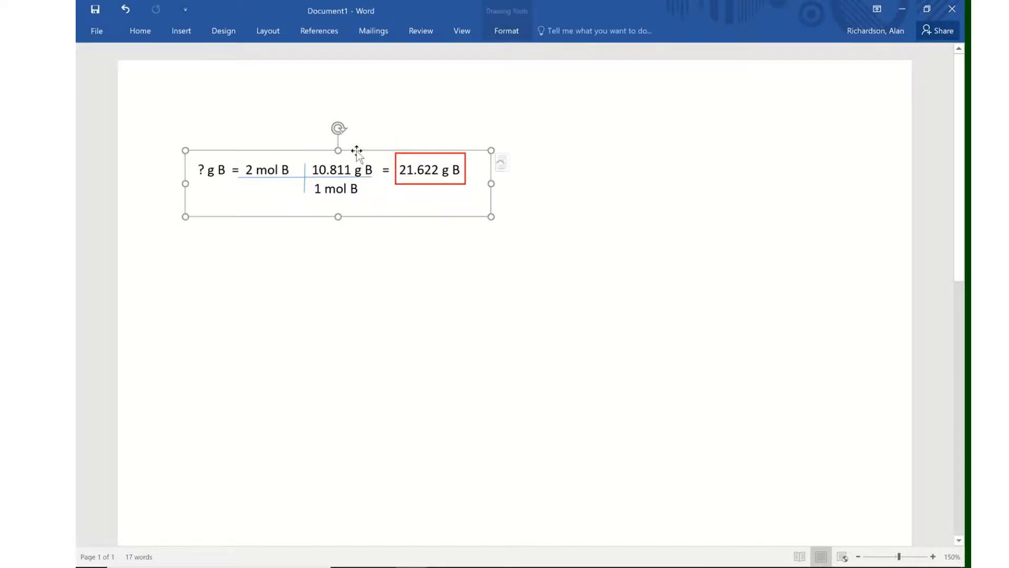
Step: Move the grouped equation, cut it, and paste it back onto the page as a single object
{"action": "left_click_drag", "start_coordinate": [355, 150], "coordinate": [373, 182]}
{"action": "key", "text": "ctrl+x"}
{"action": "key", "text": "ctrl+v"}
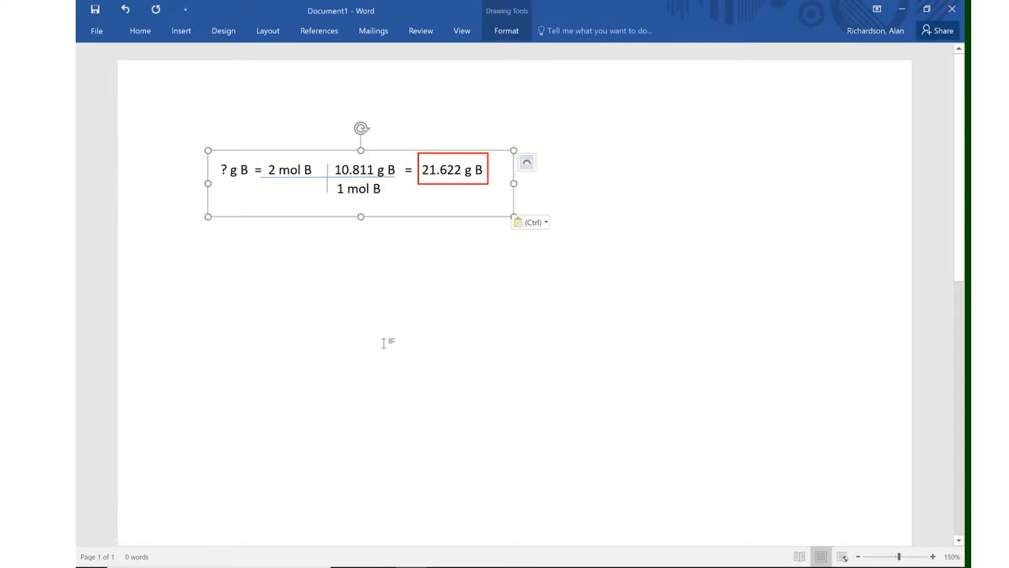
{"action": "left_click", "coordinate": [398, 354]}
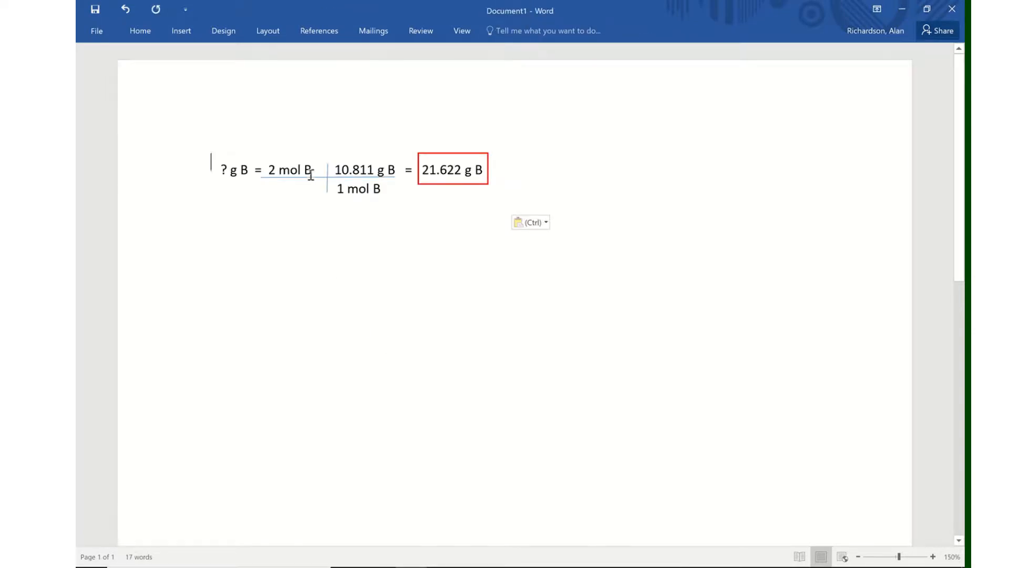
Step: Shift the text box slightly up and right within the group, and move the whole group right toward the page's center
{"action": "mouse_move", "coordinate": [293, 153]}
{"action": "left_mouse_down"}
{"action": "mouse_move", "coordinate": [496, 163]}
{"action": "mouse_move", "coordinate": [308, 153]}
{"action": "left_mouse_up"}
{"action": "left_click", "coordinate": [272, 140]}
{"action": "left_click", "coordinate": [271, 155]}
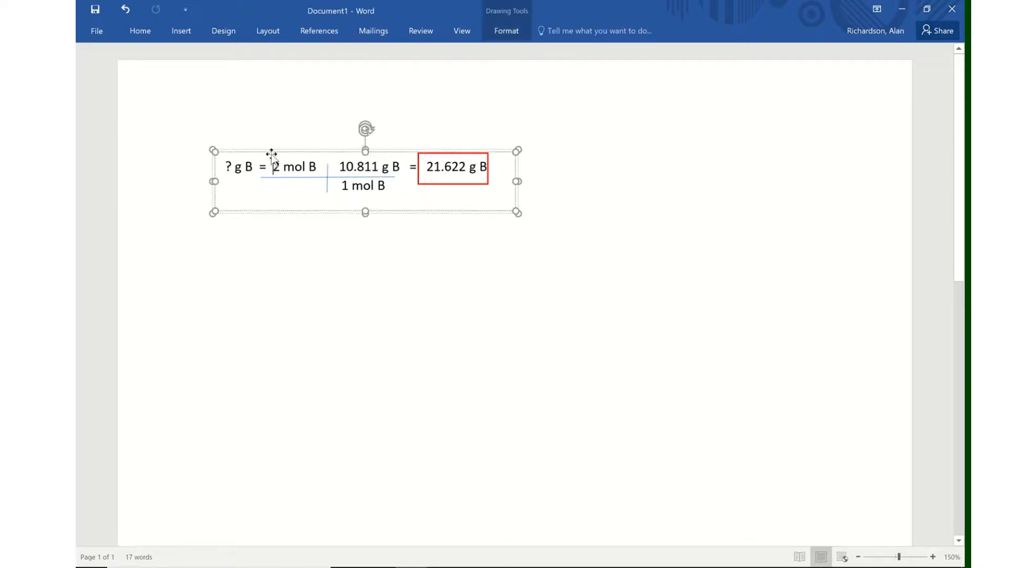
{"action": "left_click_drag", "start_coordinate": [265, 152], "coordinate": [488, 216]}
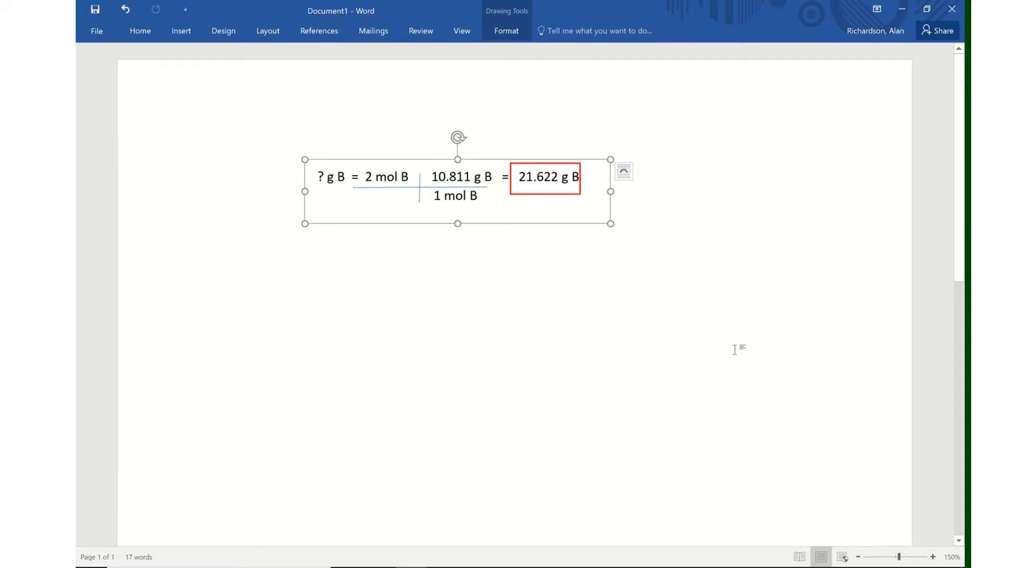